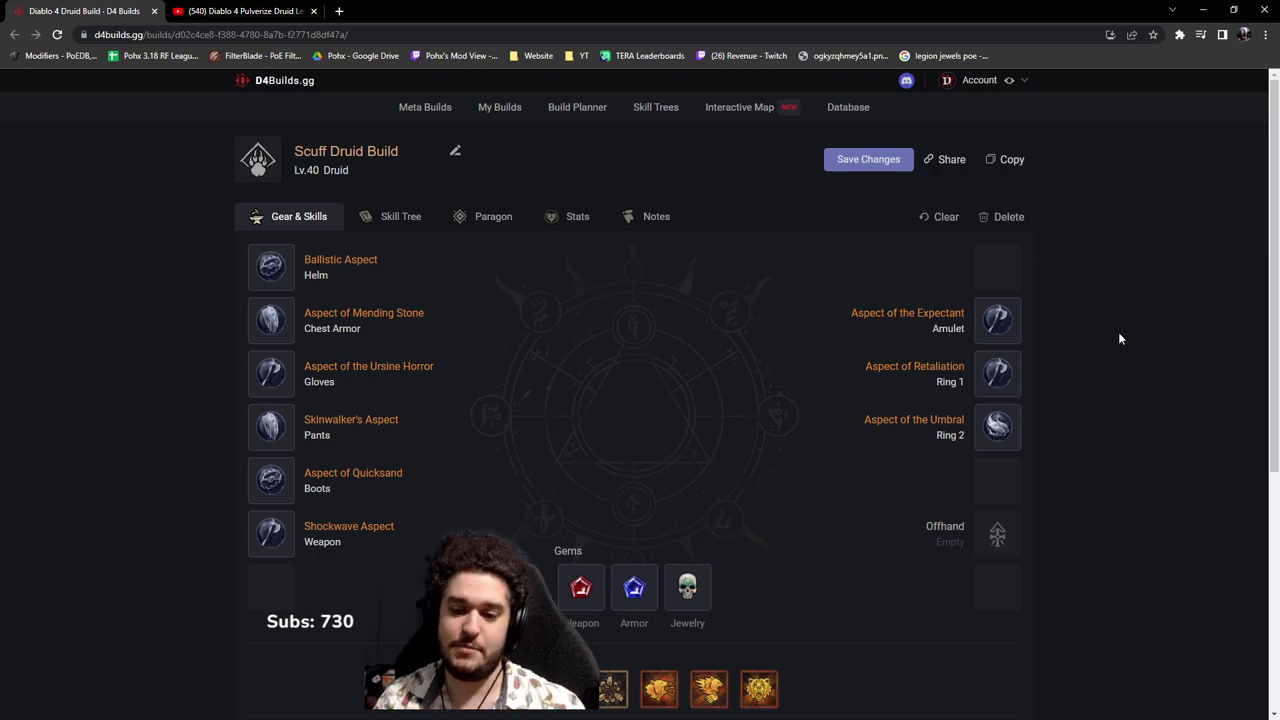
# Step: Switch to YouTube and play the Diablo 4 Pulverize Druid leveling showcase video, pausing it at 0:46
pyautogui.scroll(-3, 130, 415)
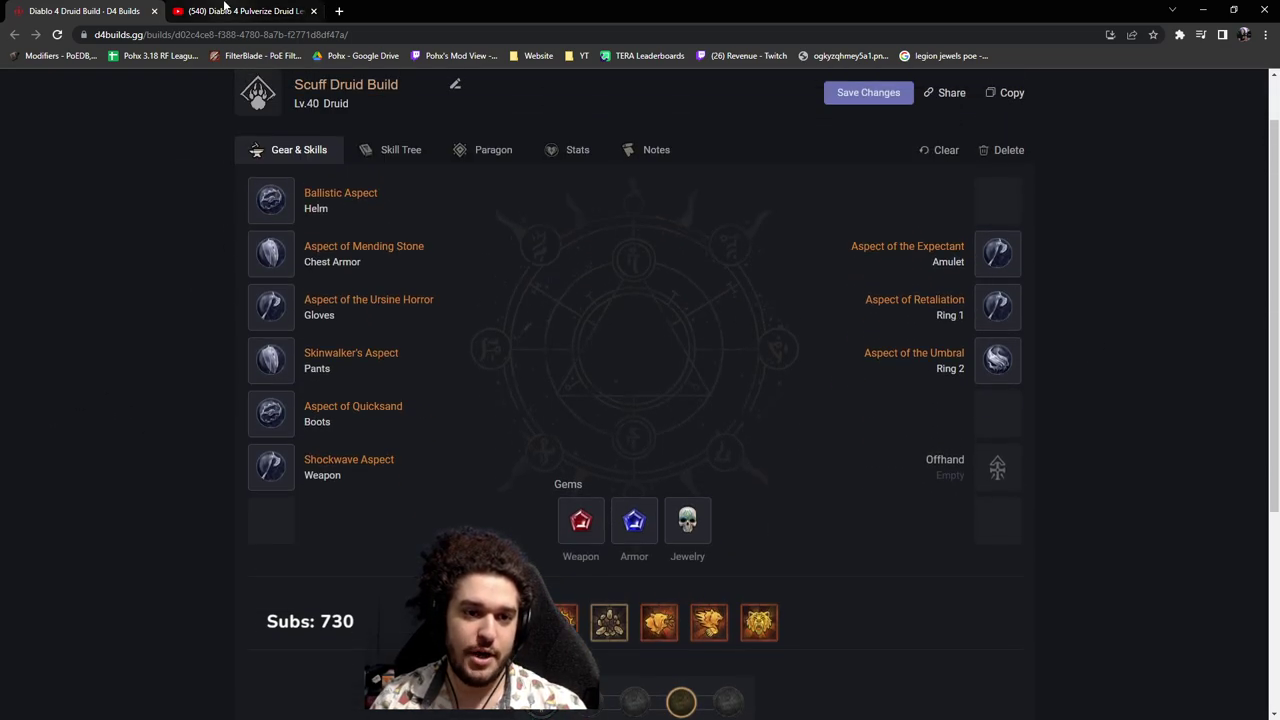
pyautogui.click(262, 10)
pyautogui.click(152, 589)
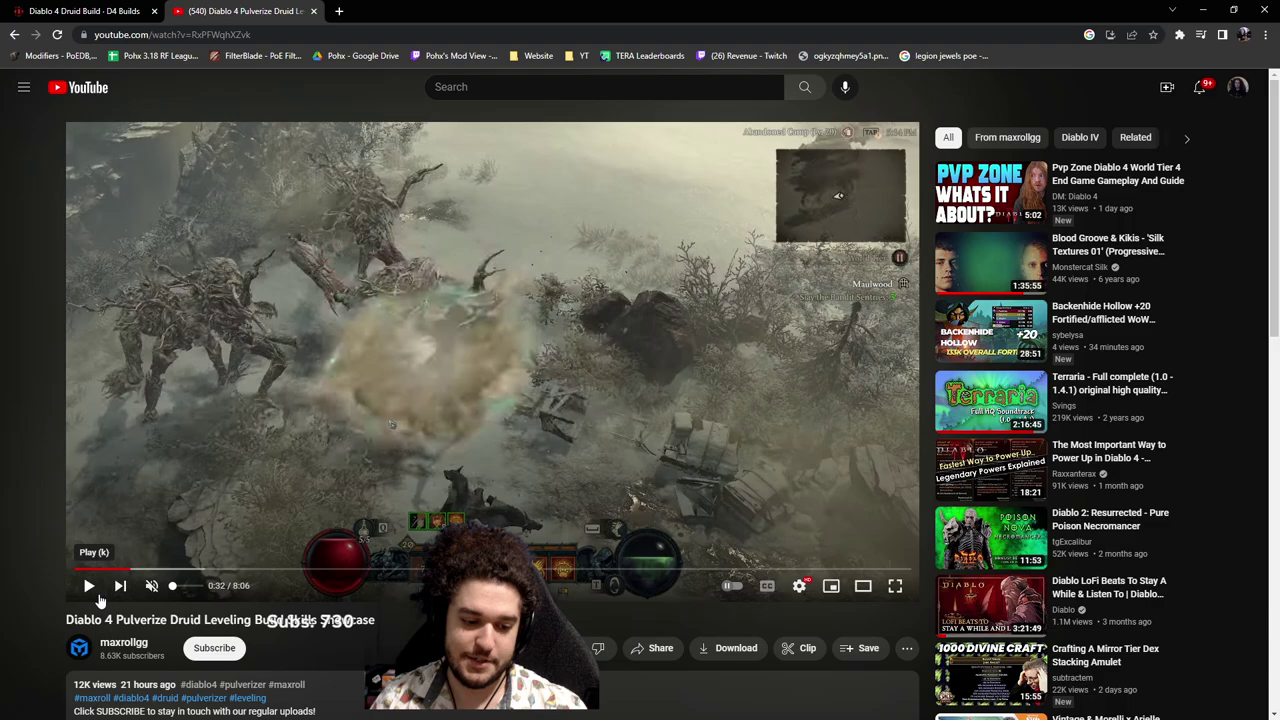
pyautogui.click(89, 588)
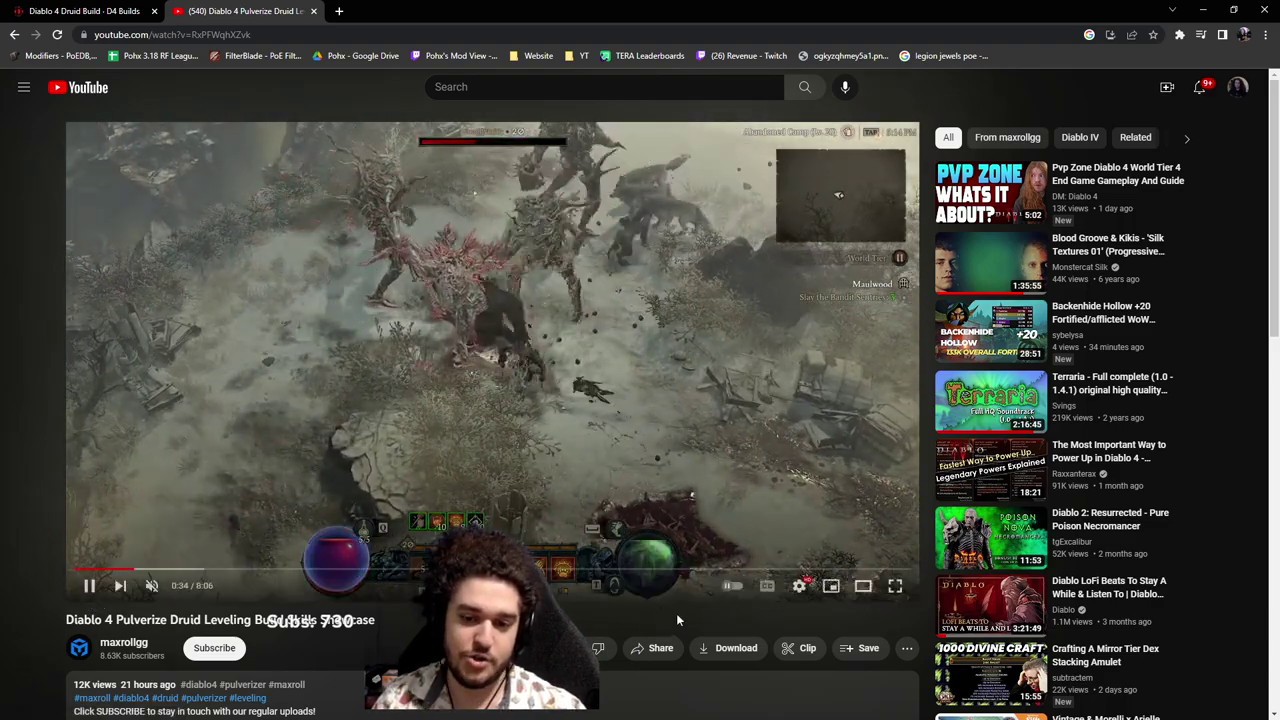
pyautogui.press('space')
pyautogui.press('space')
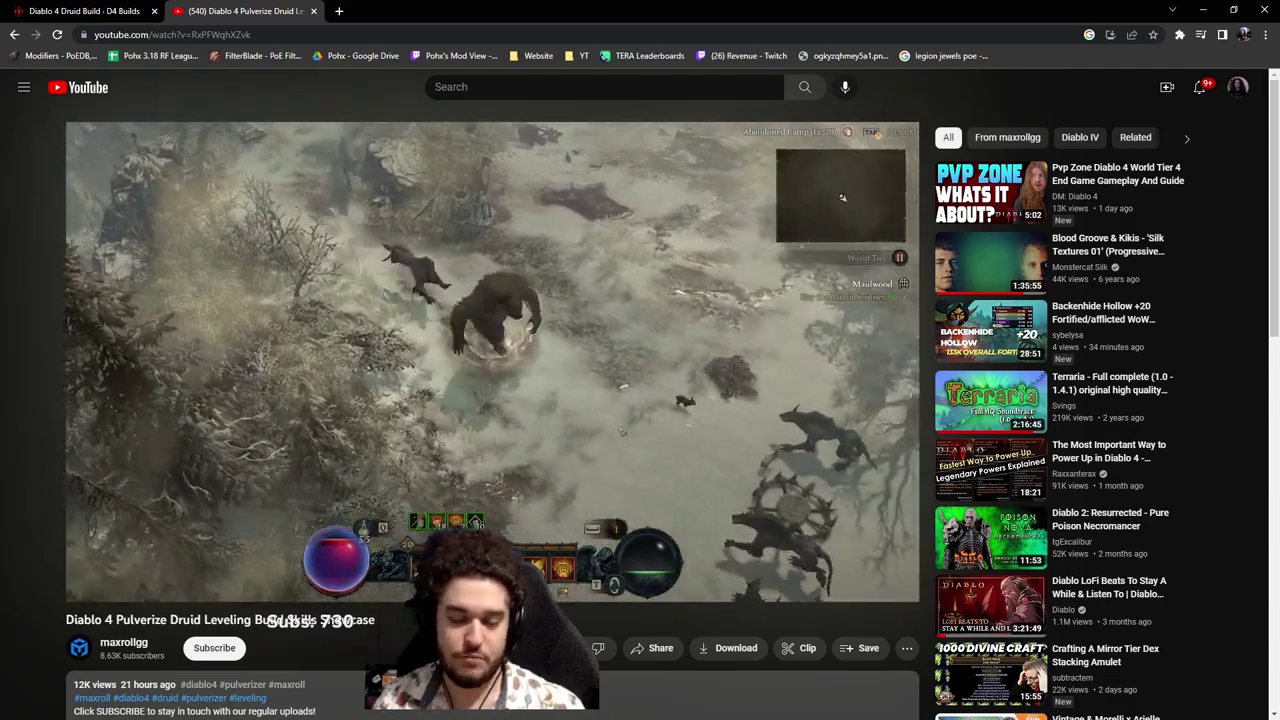
pyautogui.moveTo(359, 444)
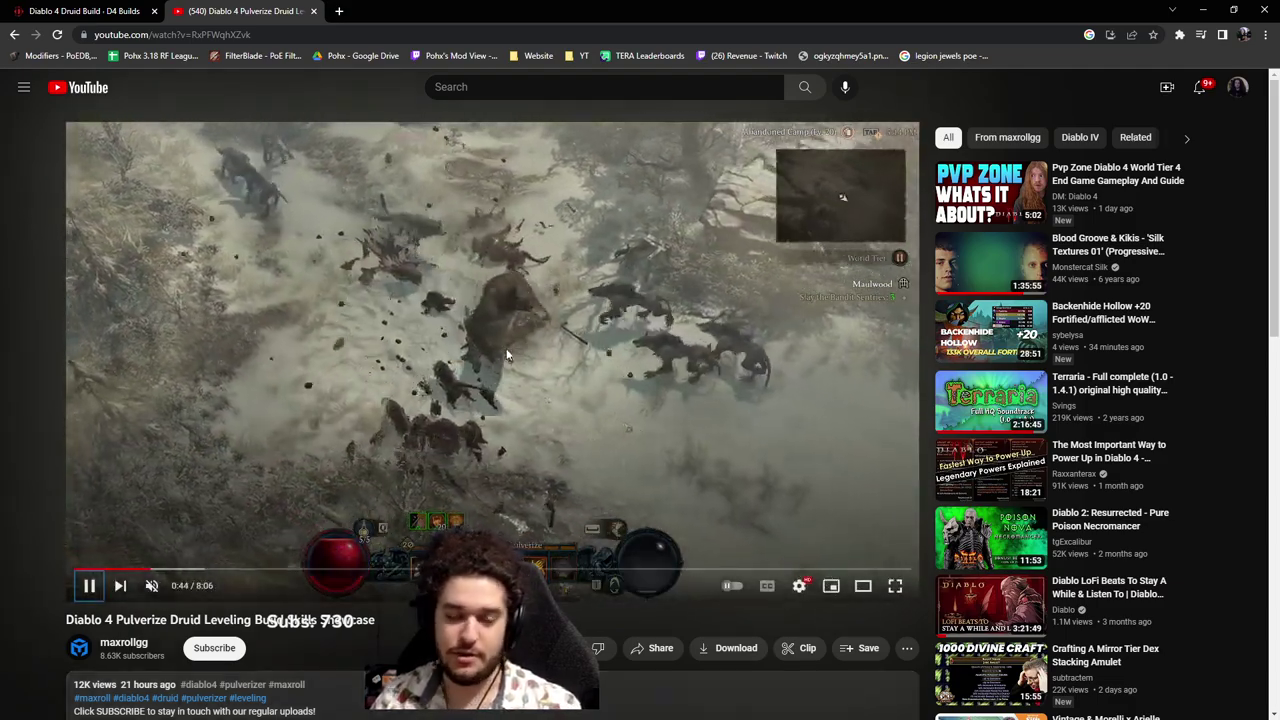
pyautogui.click(481, 288)
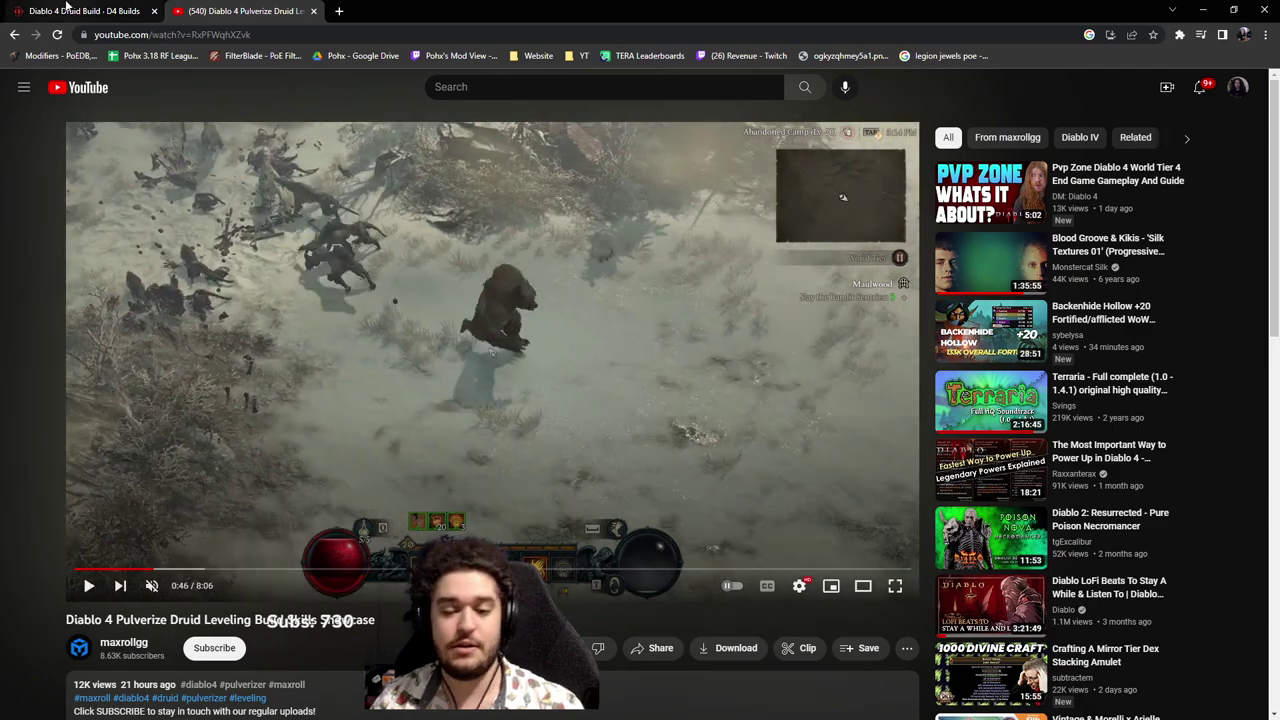
# Step: Return to the Scuff Druid Build on D4Builds and look over its gear aspects, gems, skills and spirit boons
pyautogui.hotkey('ctrl', 'shift', 'Tab')
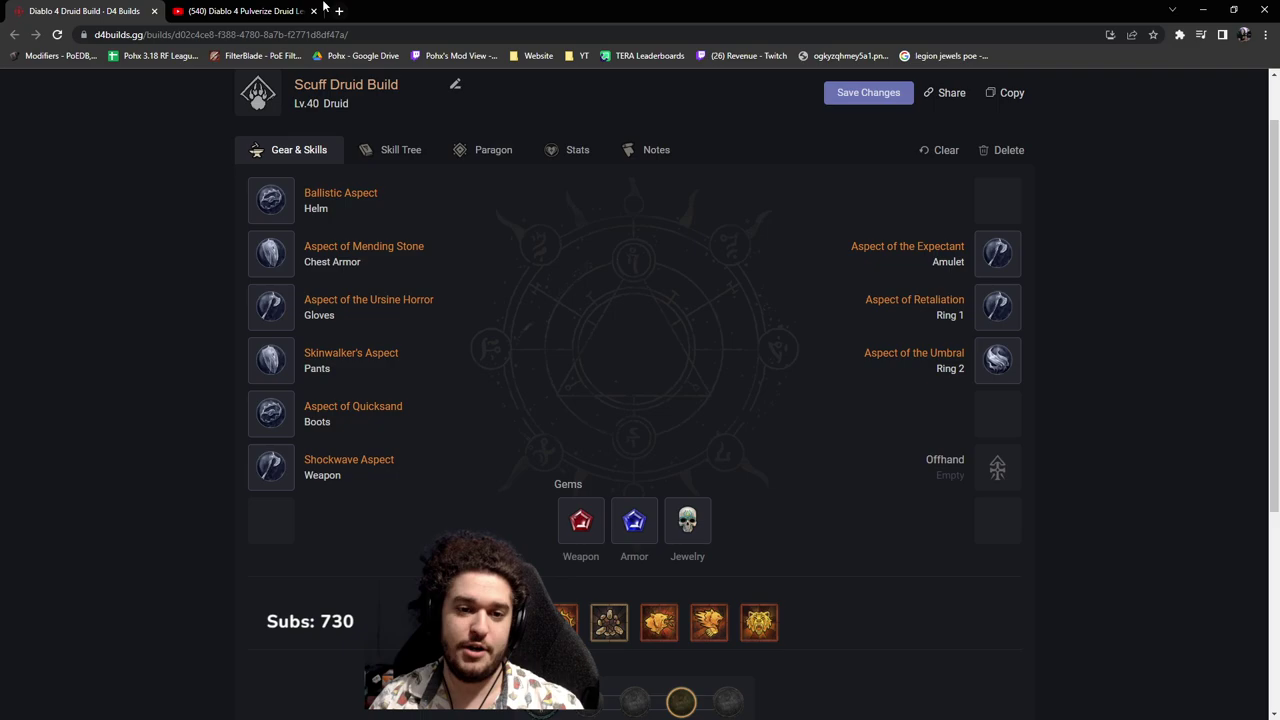
pyautogui.hotkey('ctrl', 'Tab')
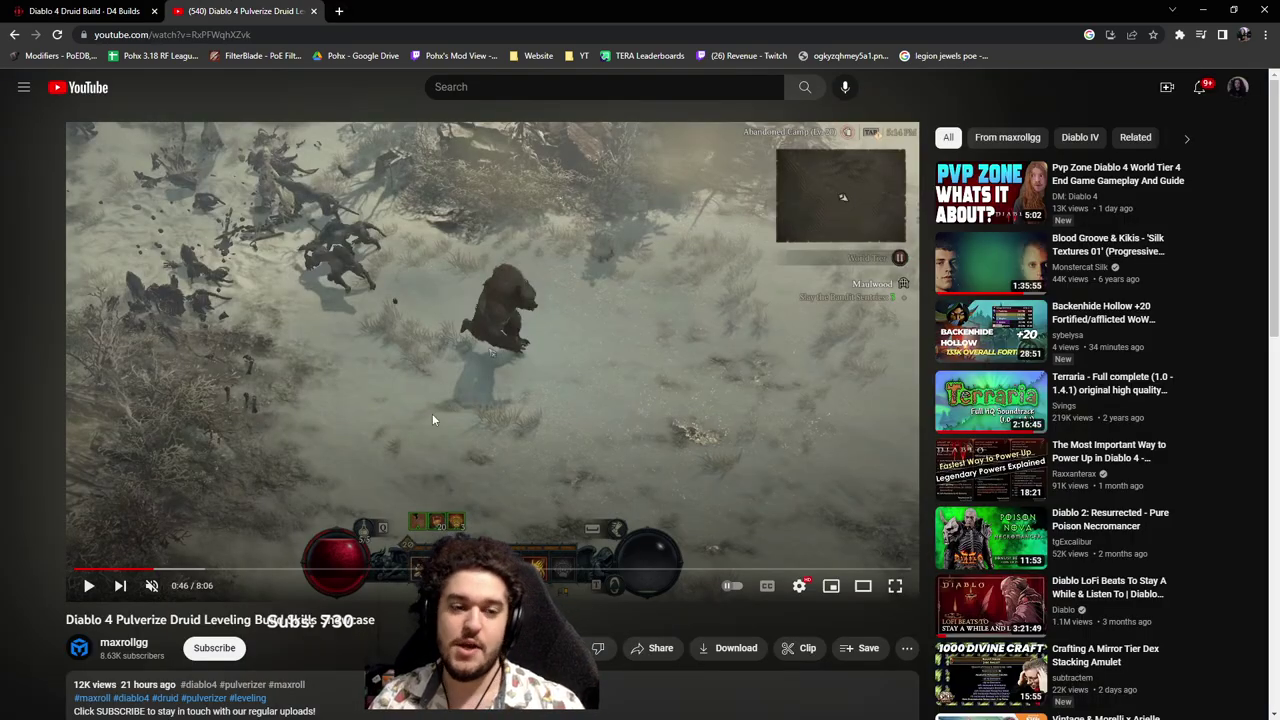
pyautogui.hotkey('ctrl', 'Tab')
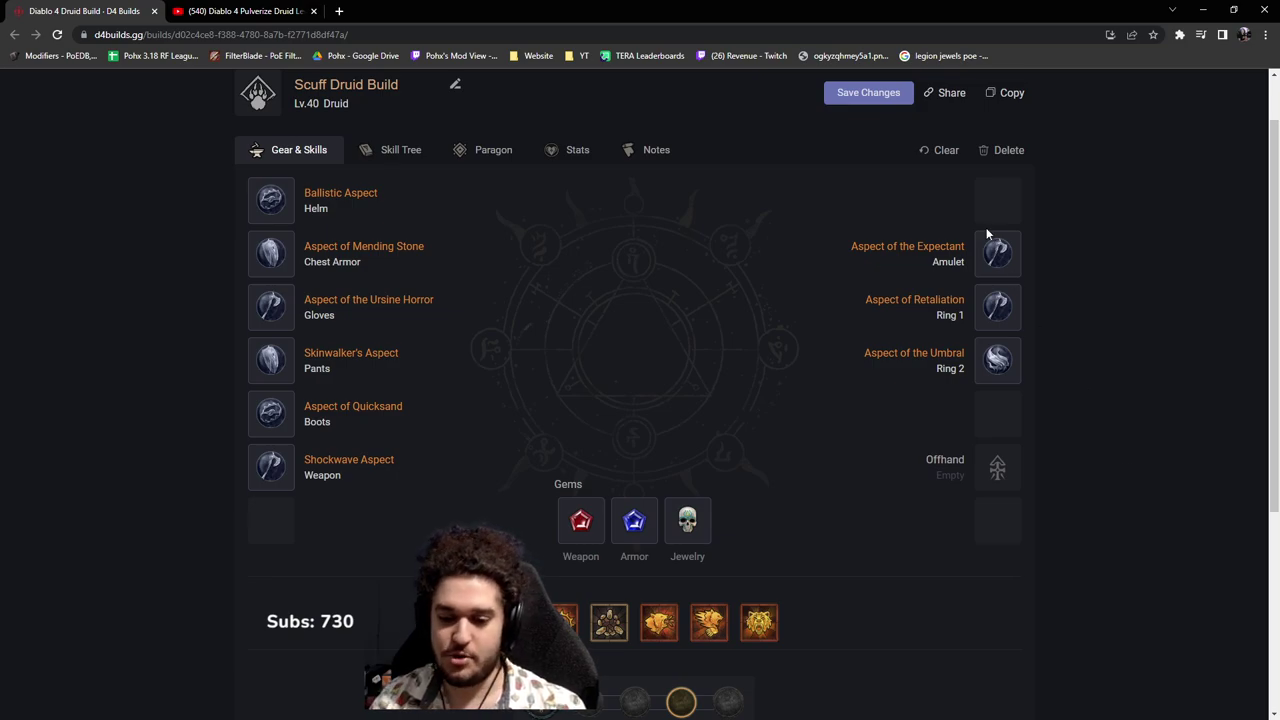
pyautogui.scroll(-3, 1114, 512)
pyautogui.scroll(1, 1104, 503)
pyautogui.scroll(3, 473, 255)
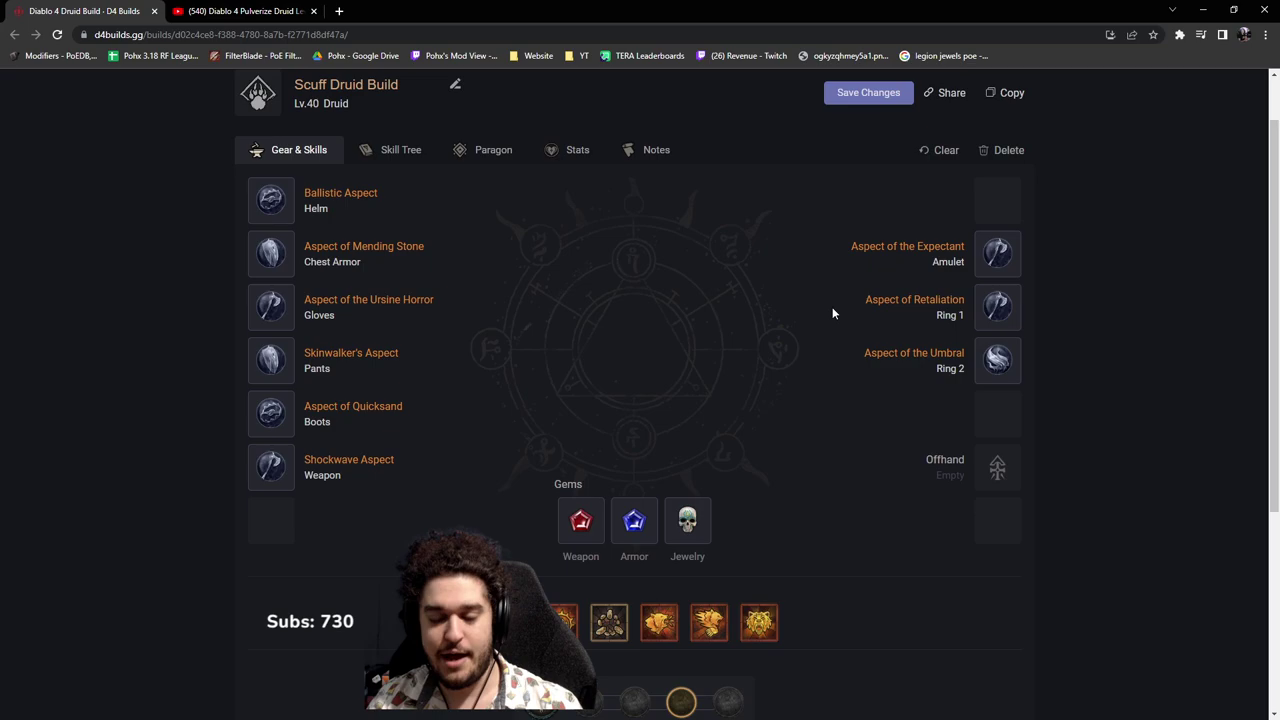
pyautogui.scroll(-2, 832, 313)
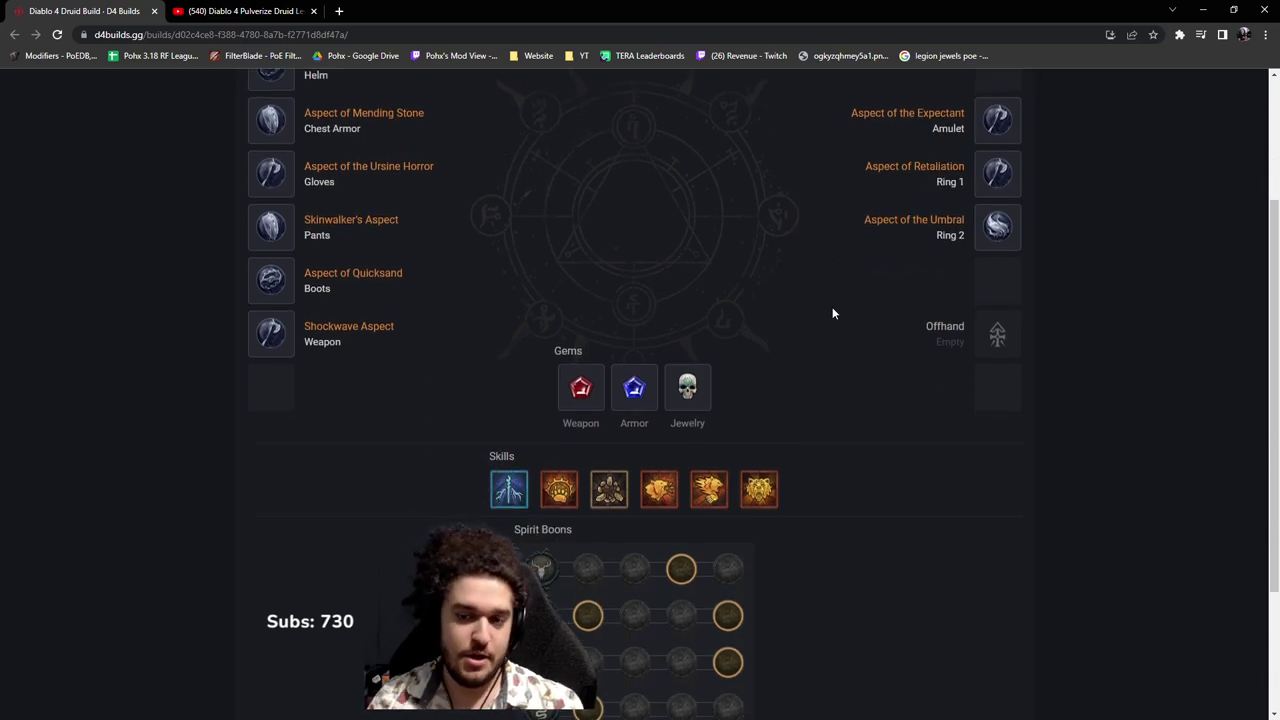
pyautogui.scroll(2, 768, 266)
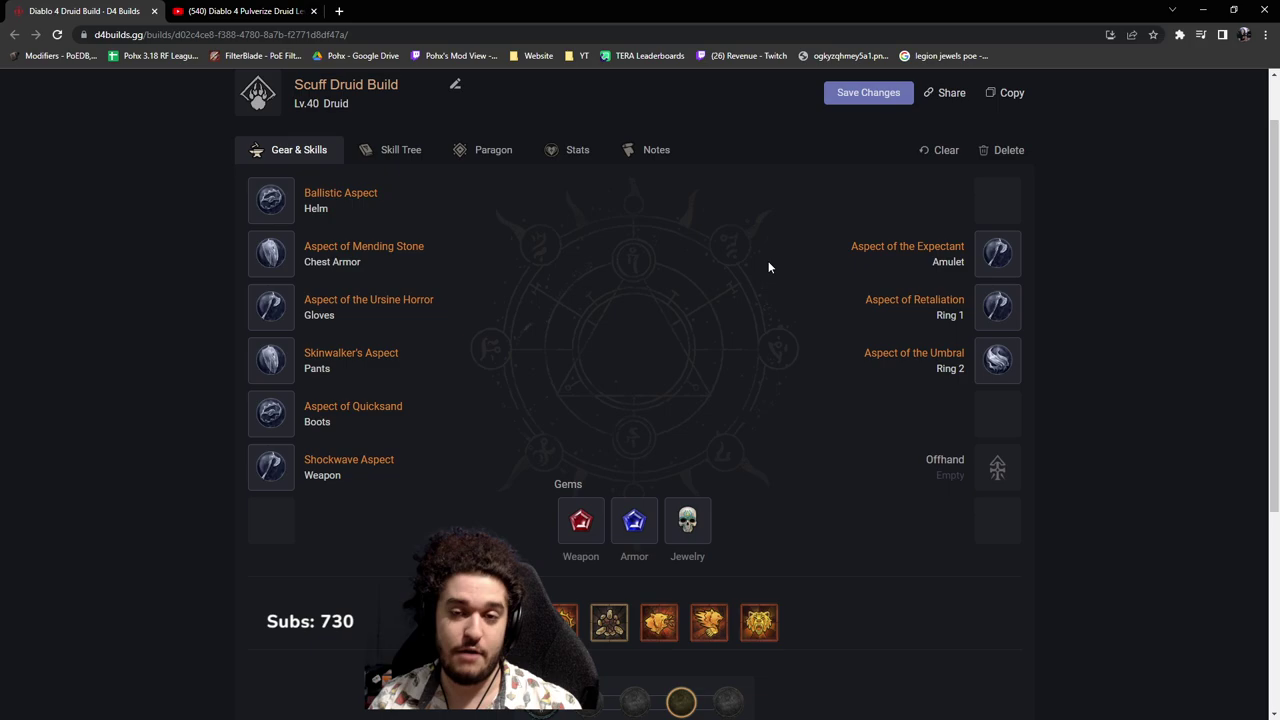
pyautogui.scroll(-2, 768, 261)
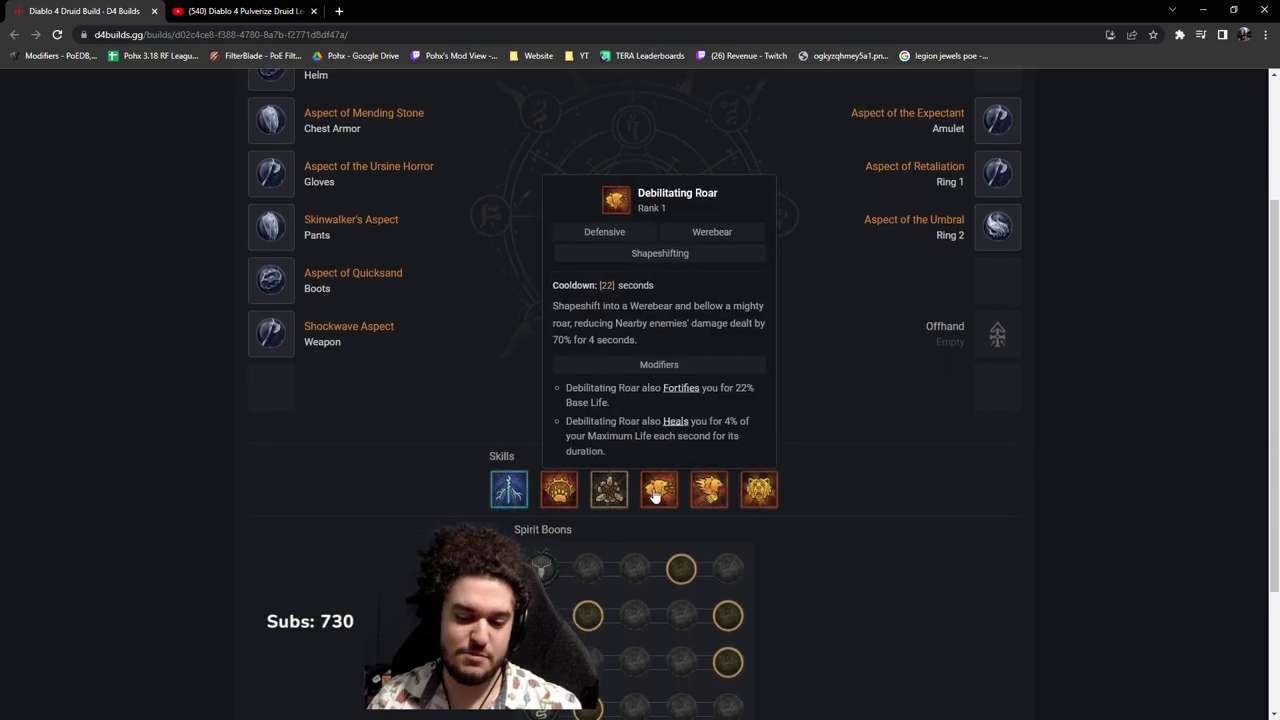
pyautogui.scroll(1, 988, 530)
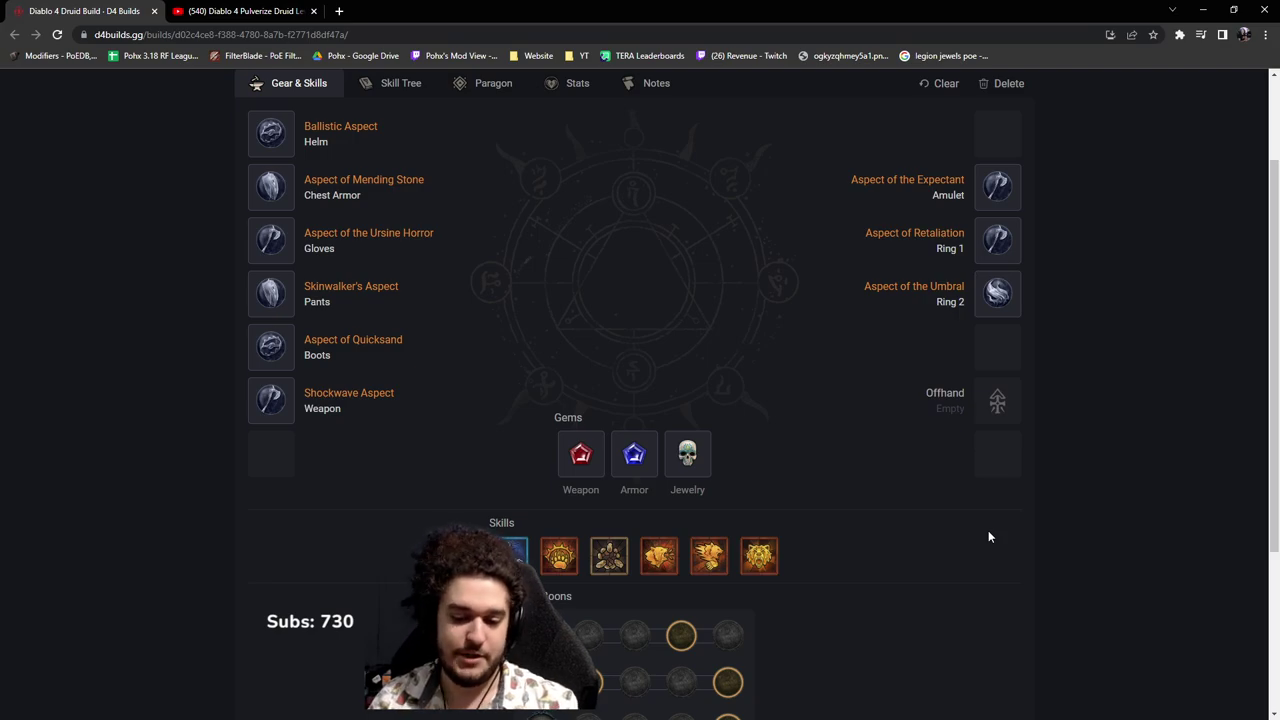
pyautogui.scroll(1, 988, 530)
# Step: Read the aspect descriptions for the helm, chest armor, gloves, pants, boots and weapon slots
pyautogui.moveTo(272, 197)
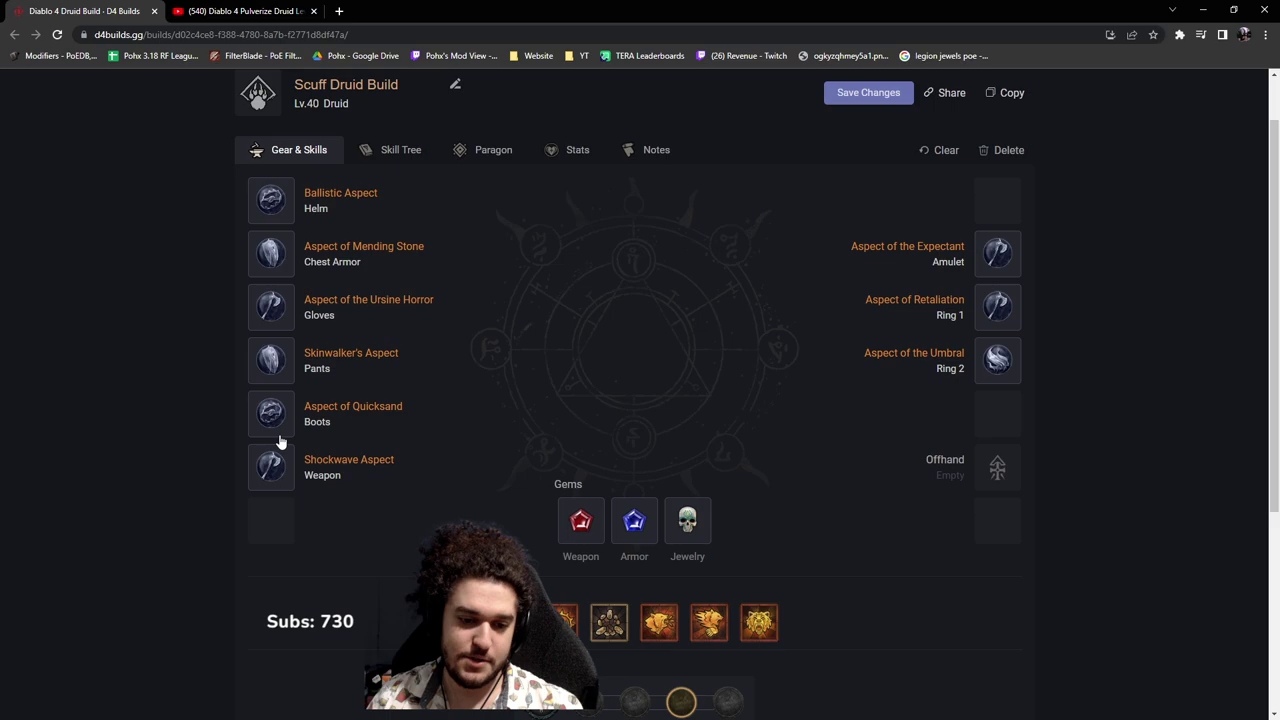
pyautogui.moveTo(280, 425)
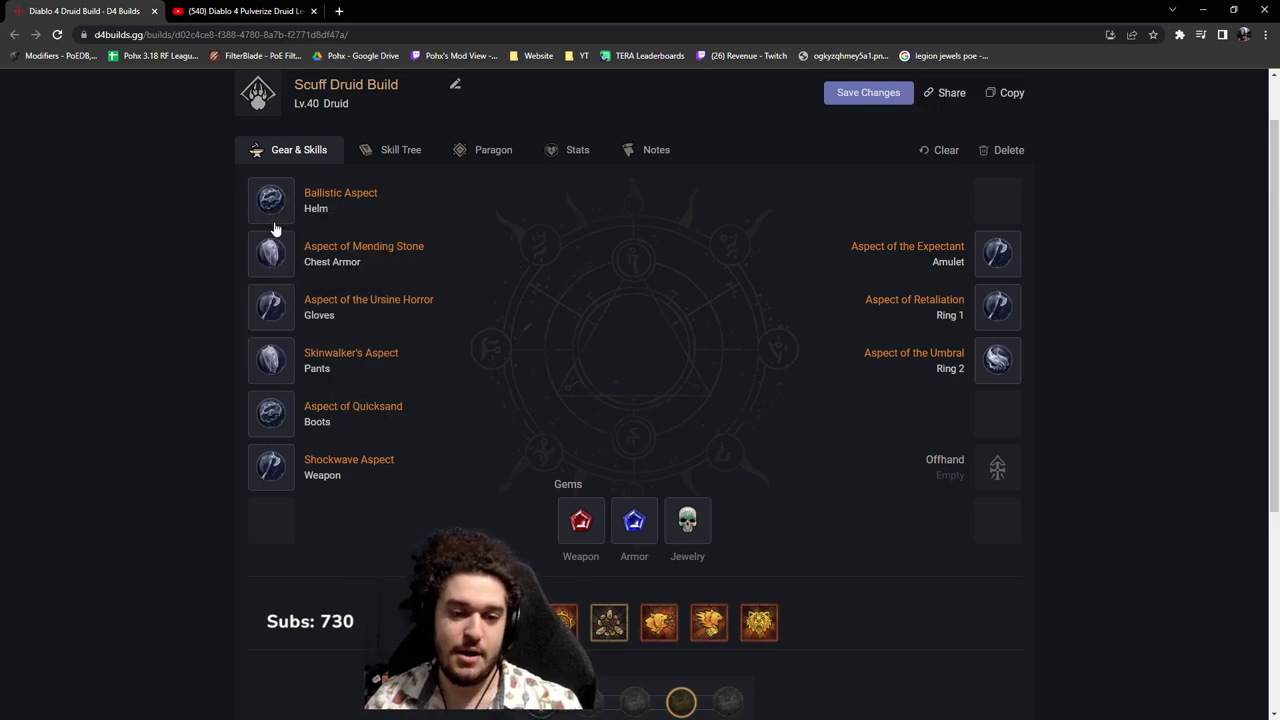
pyautogui.moveTo(278, 250)
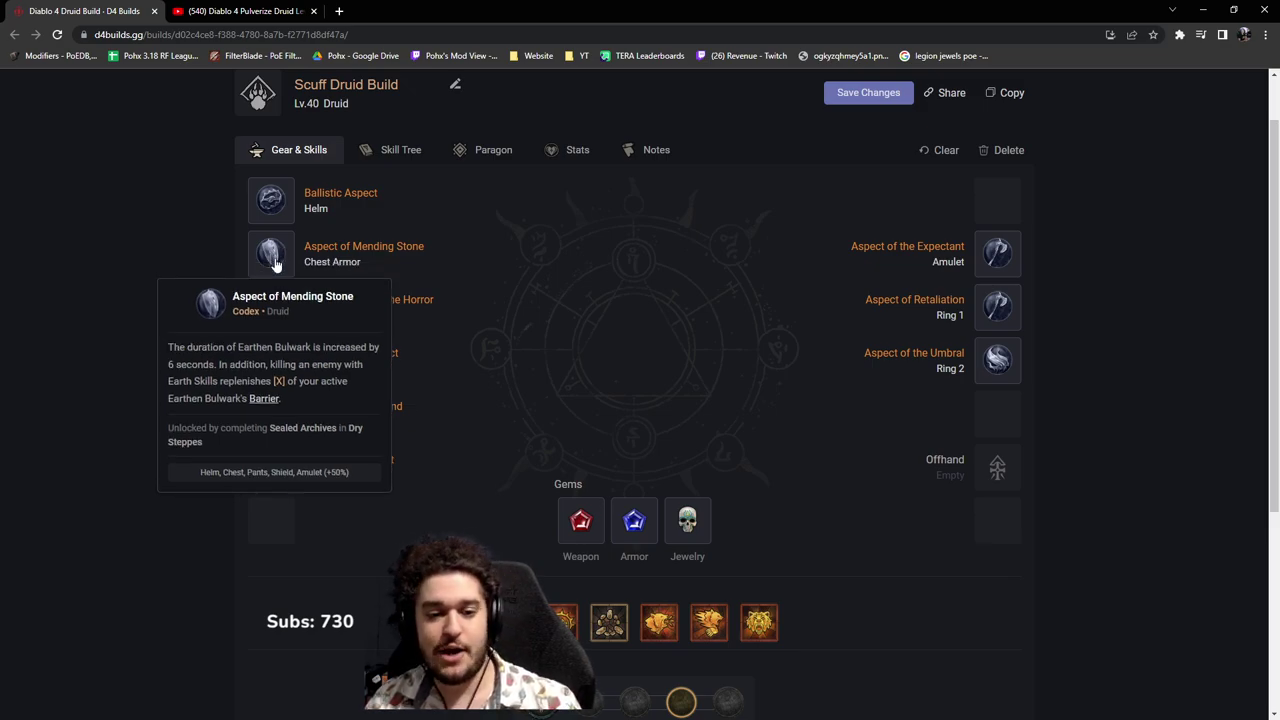
pyautogui.moveTo(277, 310)
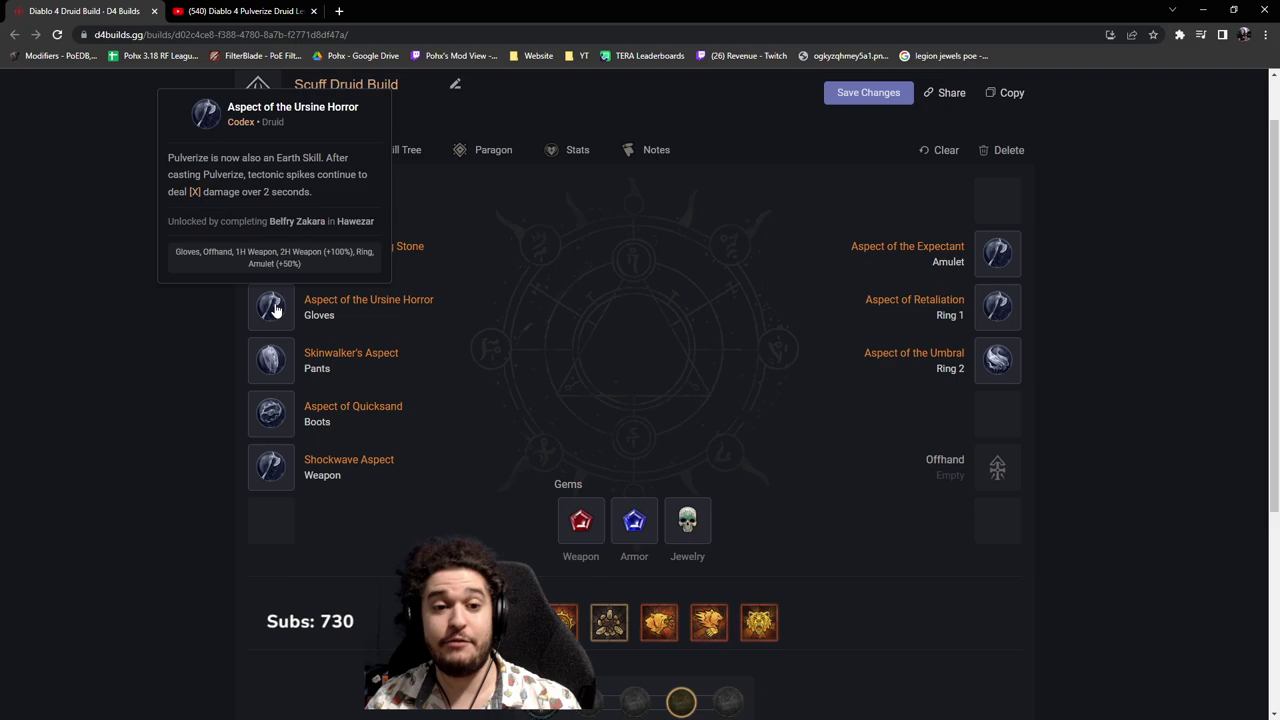
pyautogui.moveTo(274, 359)
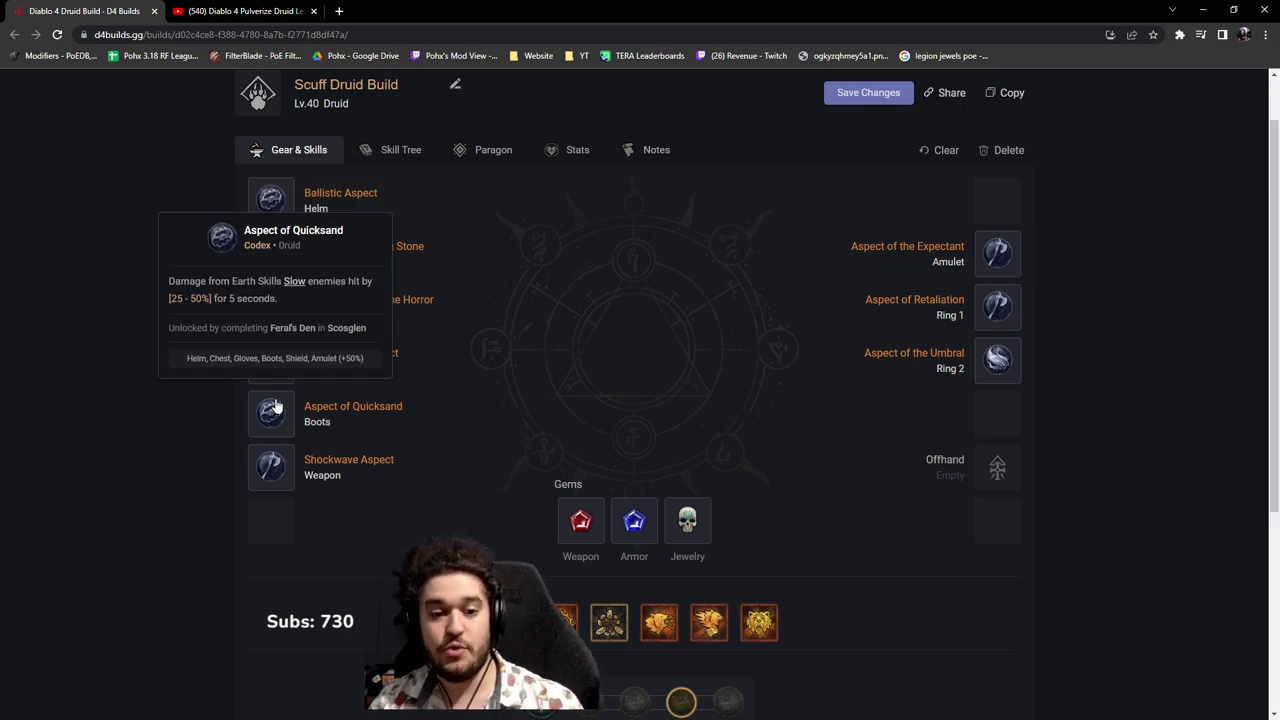
pyautogui.moveTo(280, 488)
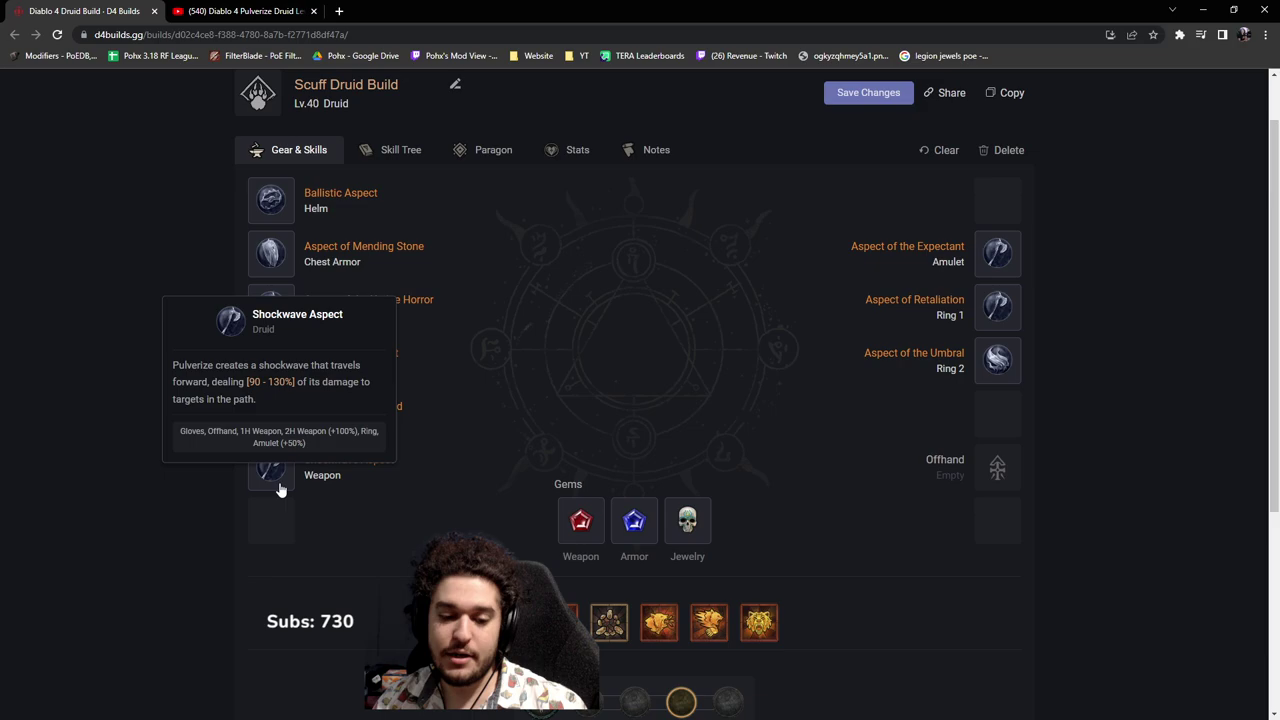
# Step: Filter the helm slot's item choices to Unique, read the Tempest Roar description, and close the list without equipping anything
pyautogui.click(272, 201)
pyautogui.moveTo(462, 262)
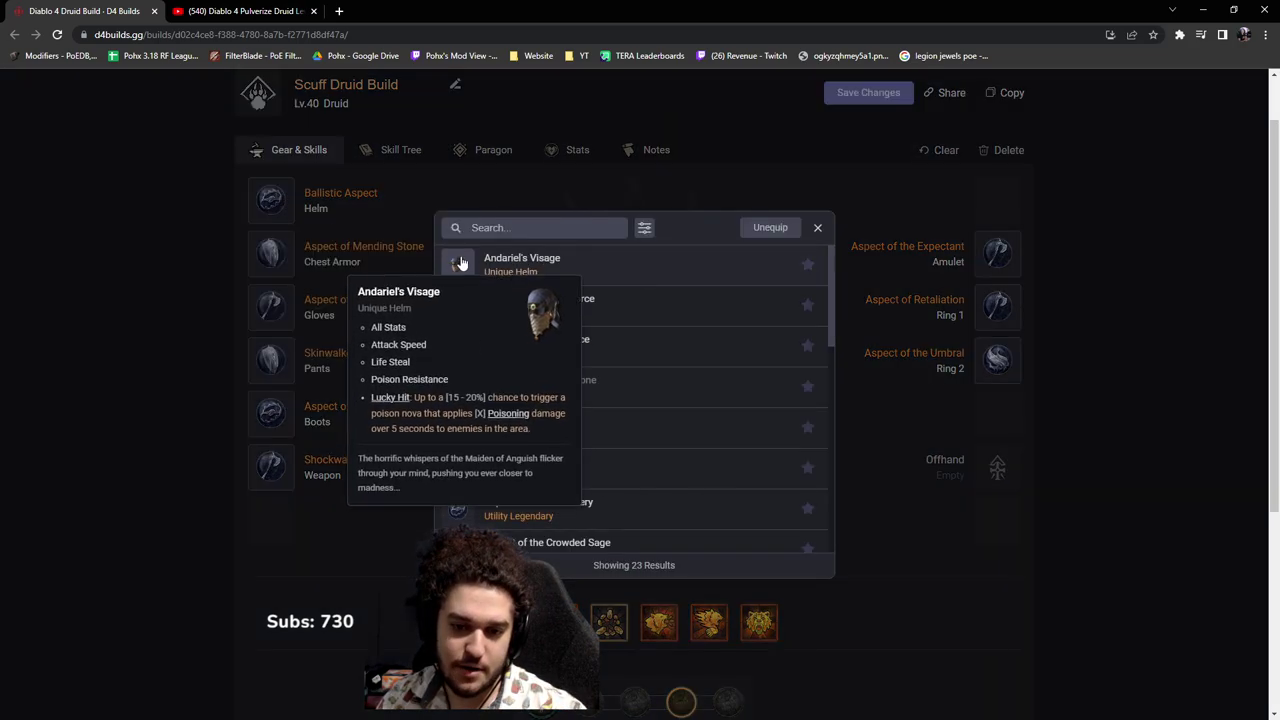
pyautogui.click(644, 228)
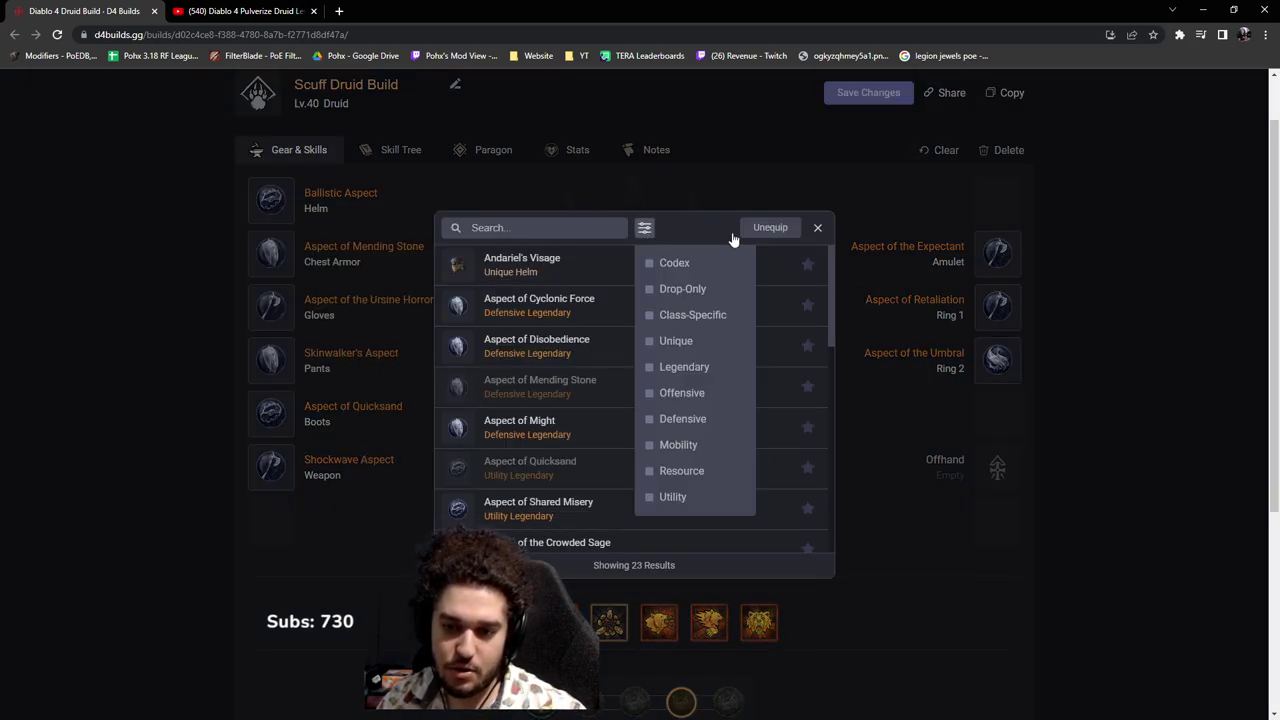
pyautogui.click(672, 341)
pyautogui.moveTo(522, 339)
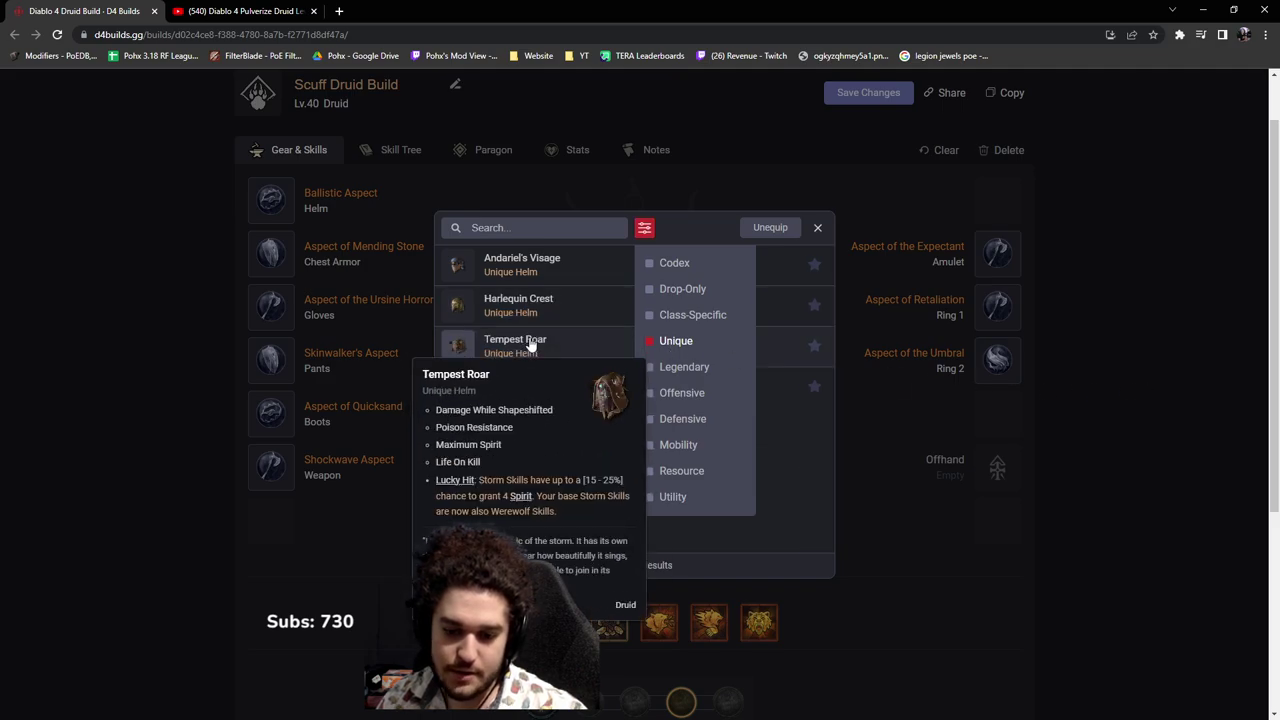
pyautogui.moveTo(535, 405)
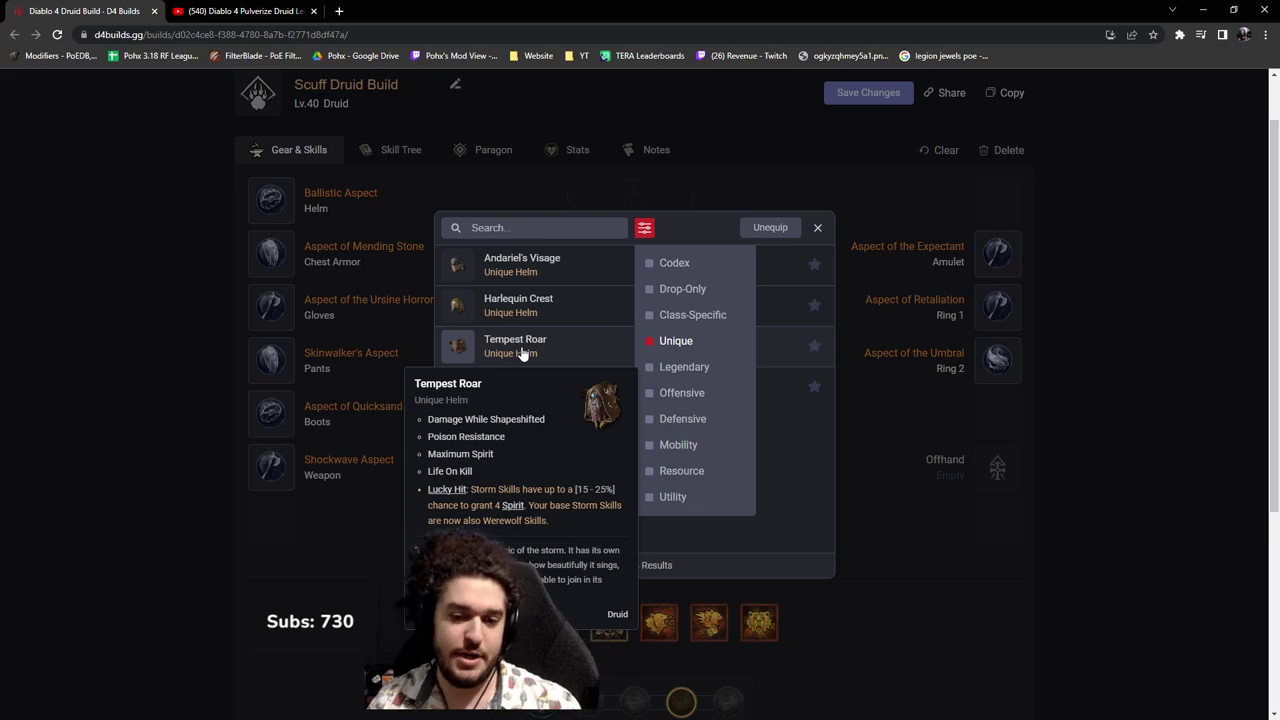
pyautogui.click(816, 229)
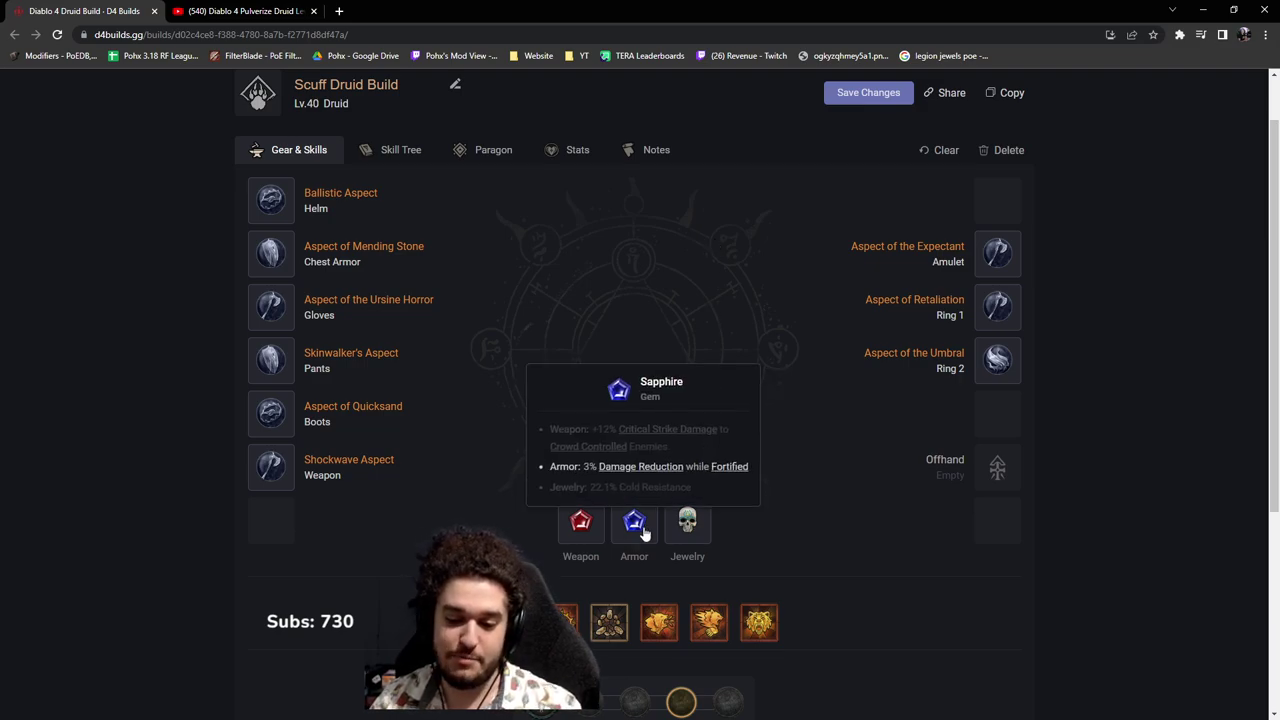
# Step: Review the build's equipped skills and spirit boons below the gems
pyautogui.scroll(-2, 766, 541)
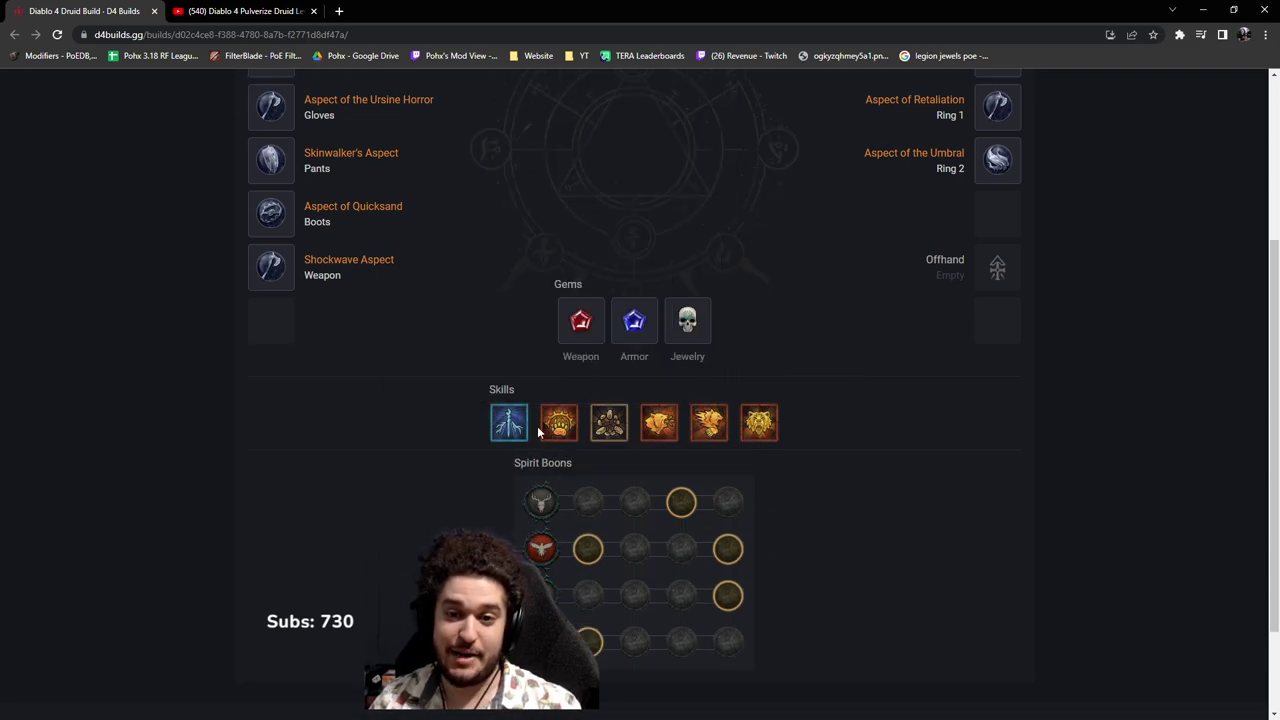
pyautogui.moveTo(558, 430)
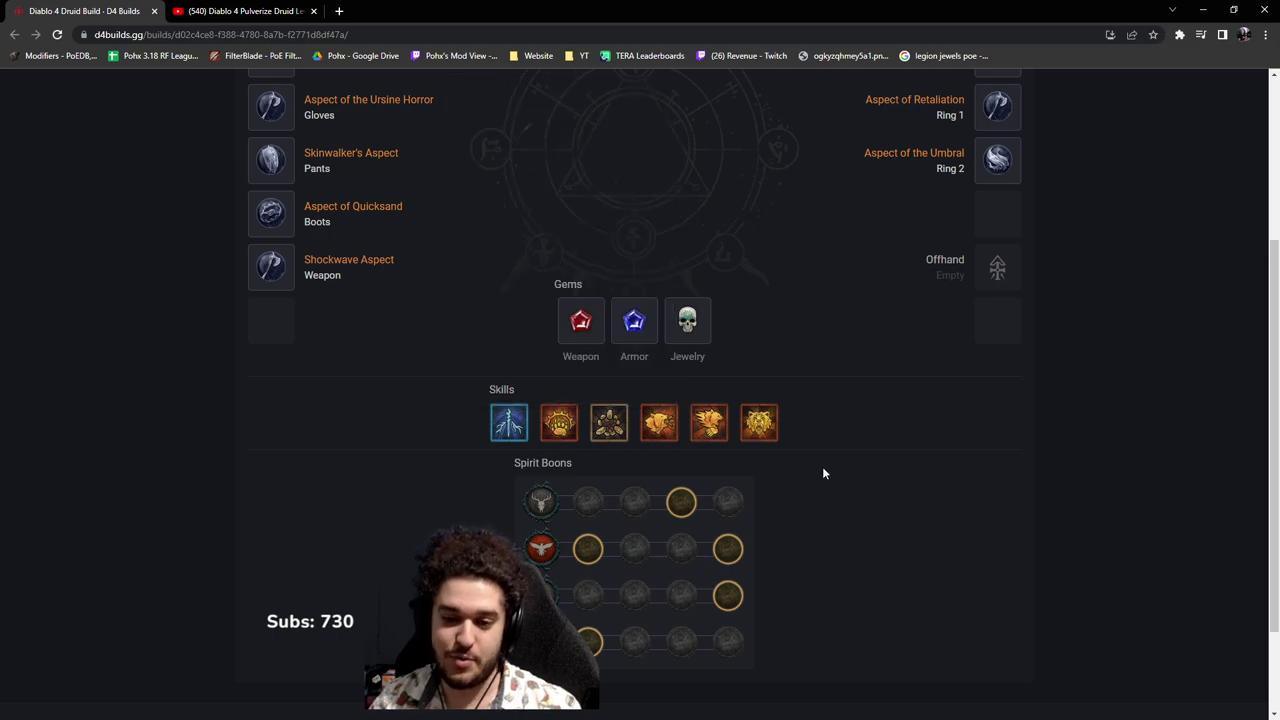
pyautogui.scroll(2, 850, 475)
# Step: Open the build's skill tree and read the Storm Strike and Fierce Storm Strike descriptions
pyautogui.click(417, 90)
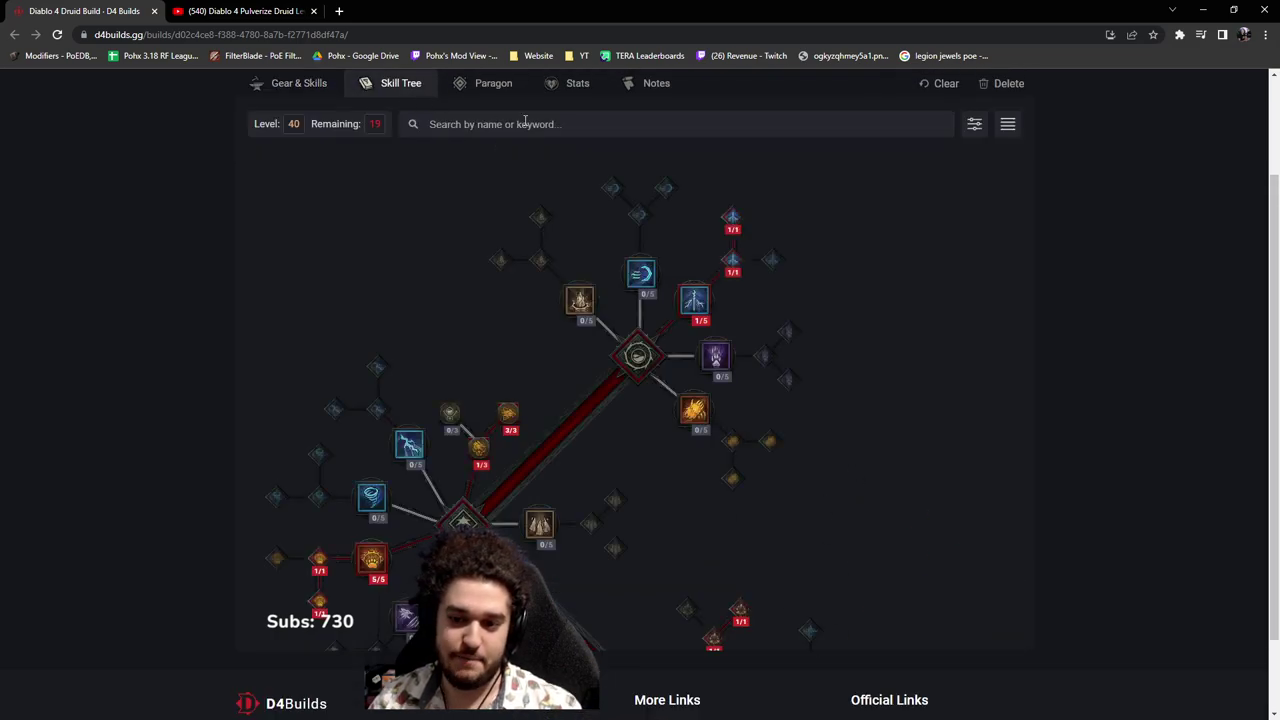
pyautogui.moveTo(720, 255)
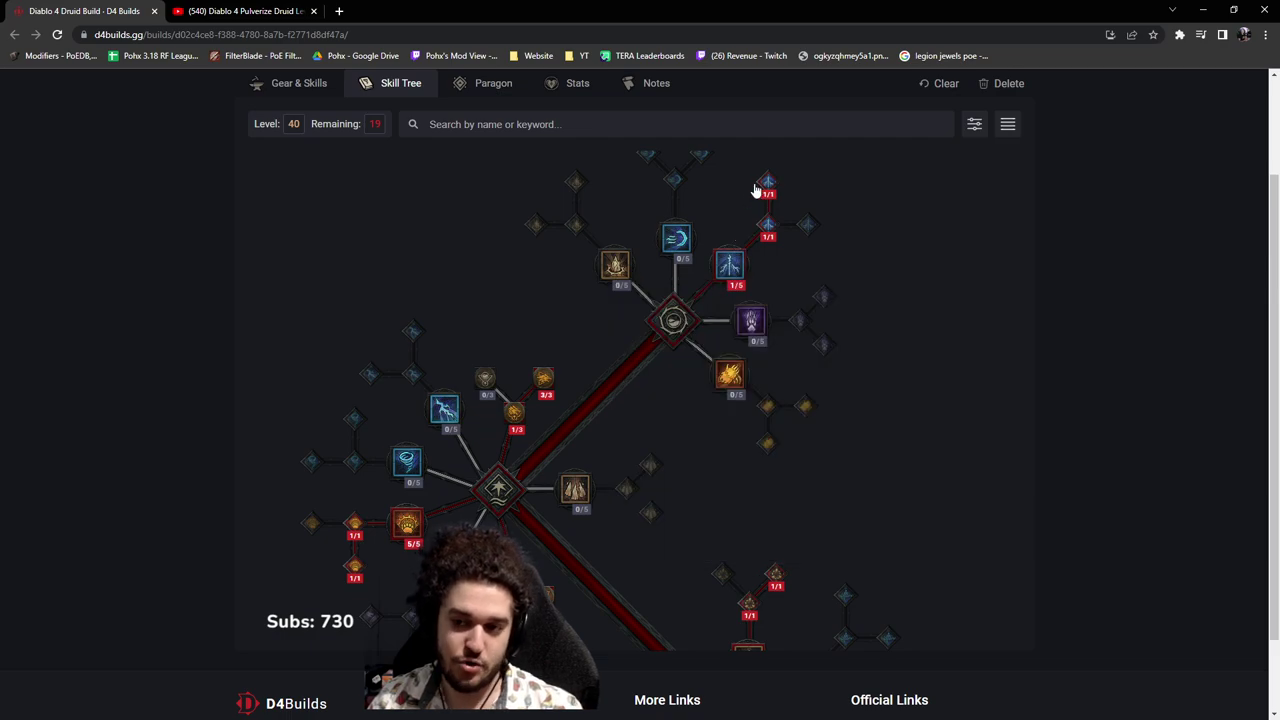
pyautogui.moveTo(769, 187)
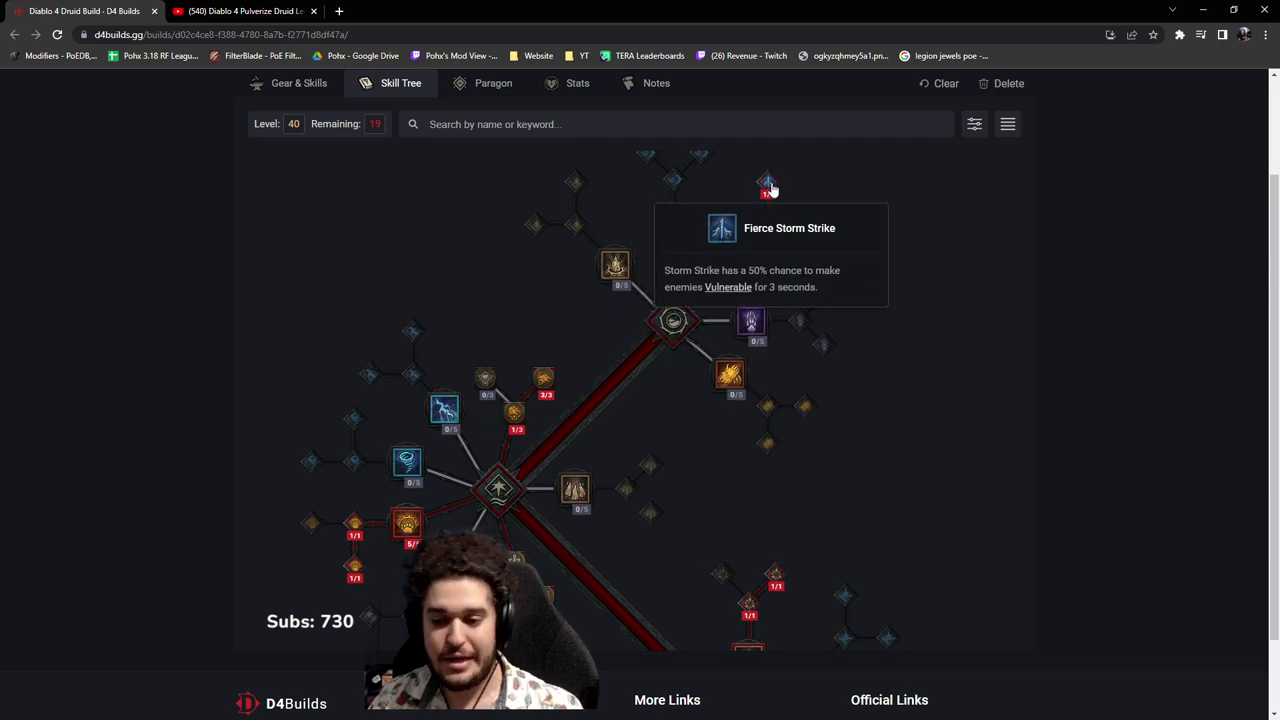
pyautogui.scroll(-1, 769, 187)
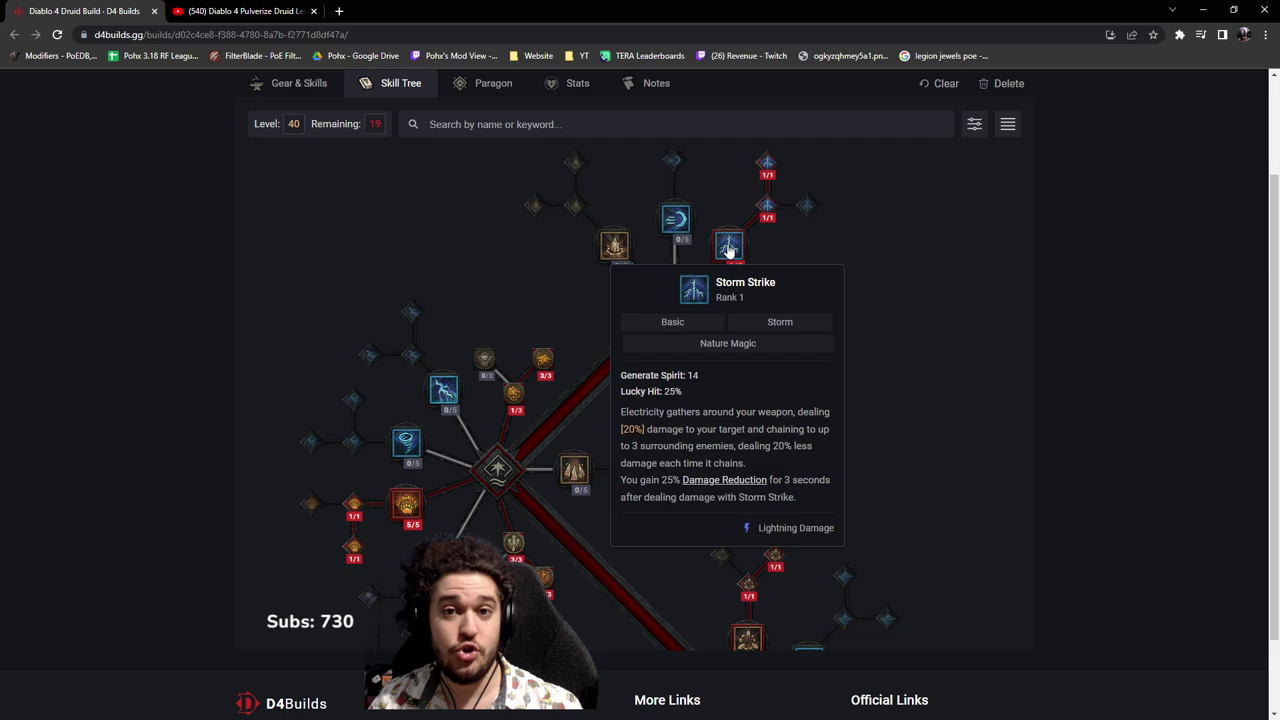
# Step: Examine Pulverize and its Enhanced Pulverize upgrade in the skill tree, comparing them with Storm Strike
pyautogui.moveTo(591, 455); pyautogui.dragTo(657, 343)
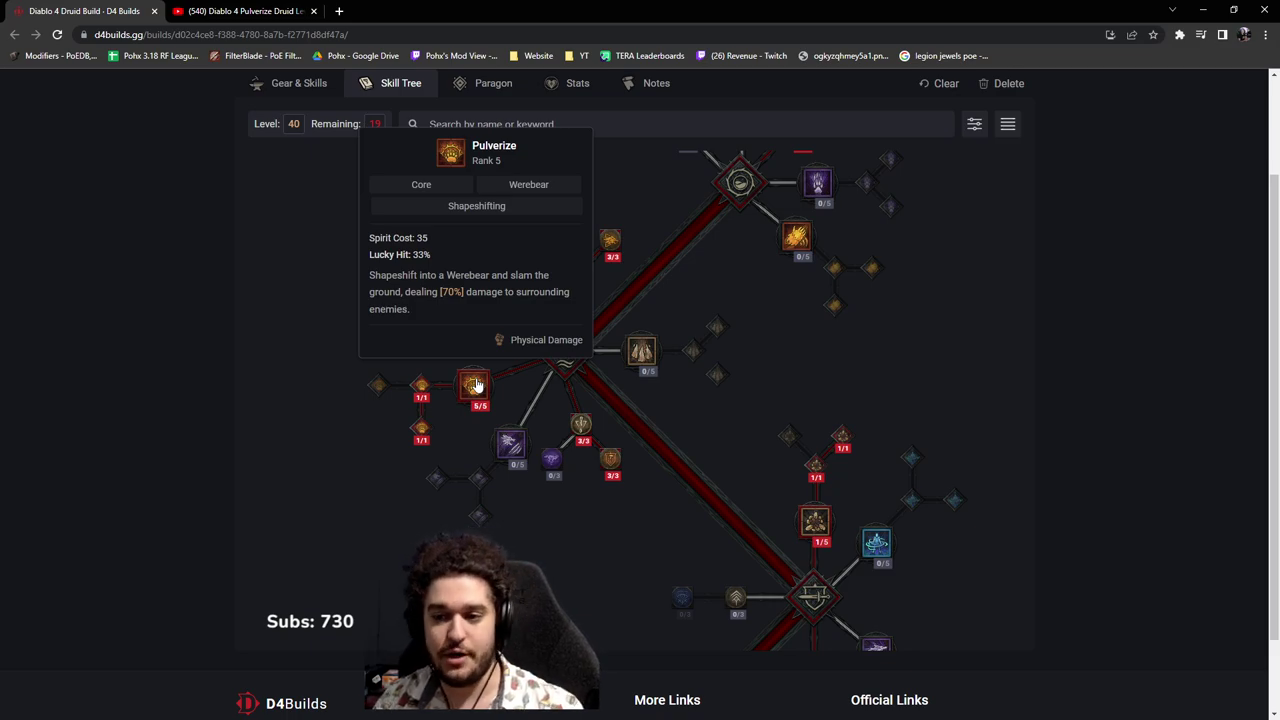
pyautogui.scroll(1, 760, 320)
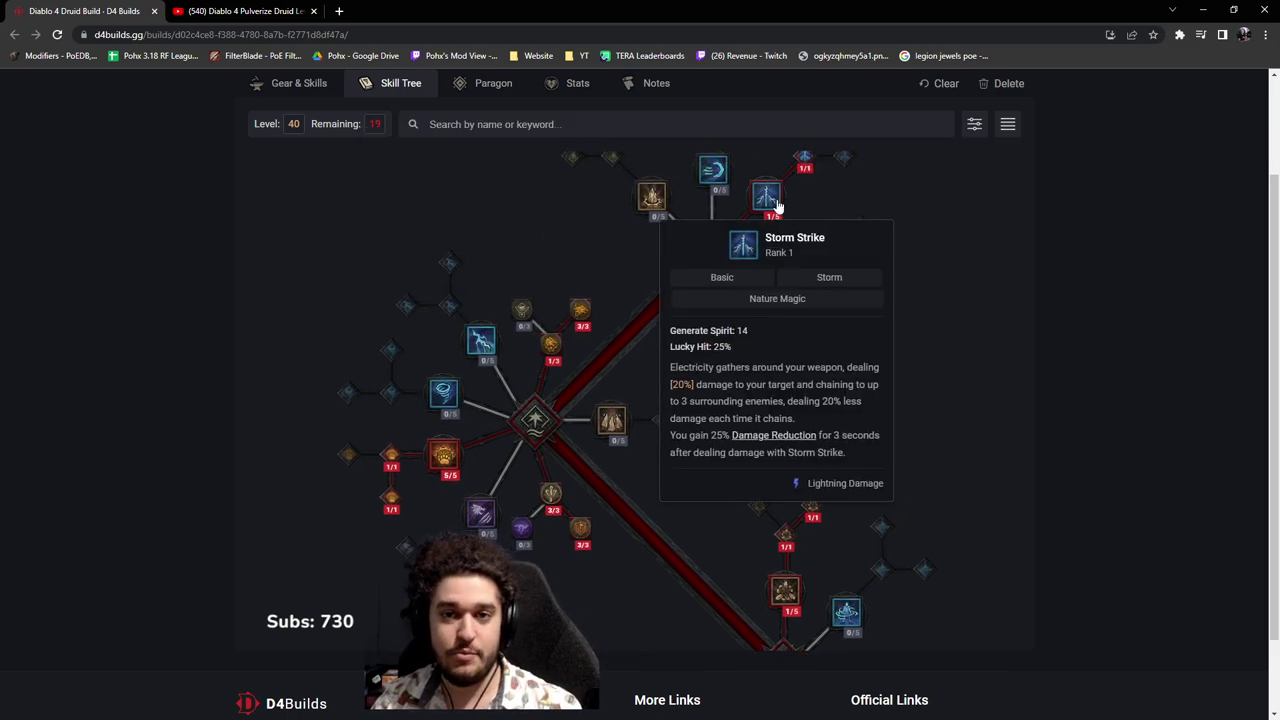
pyautogui.scroll(3, 500, 340)
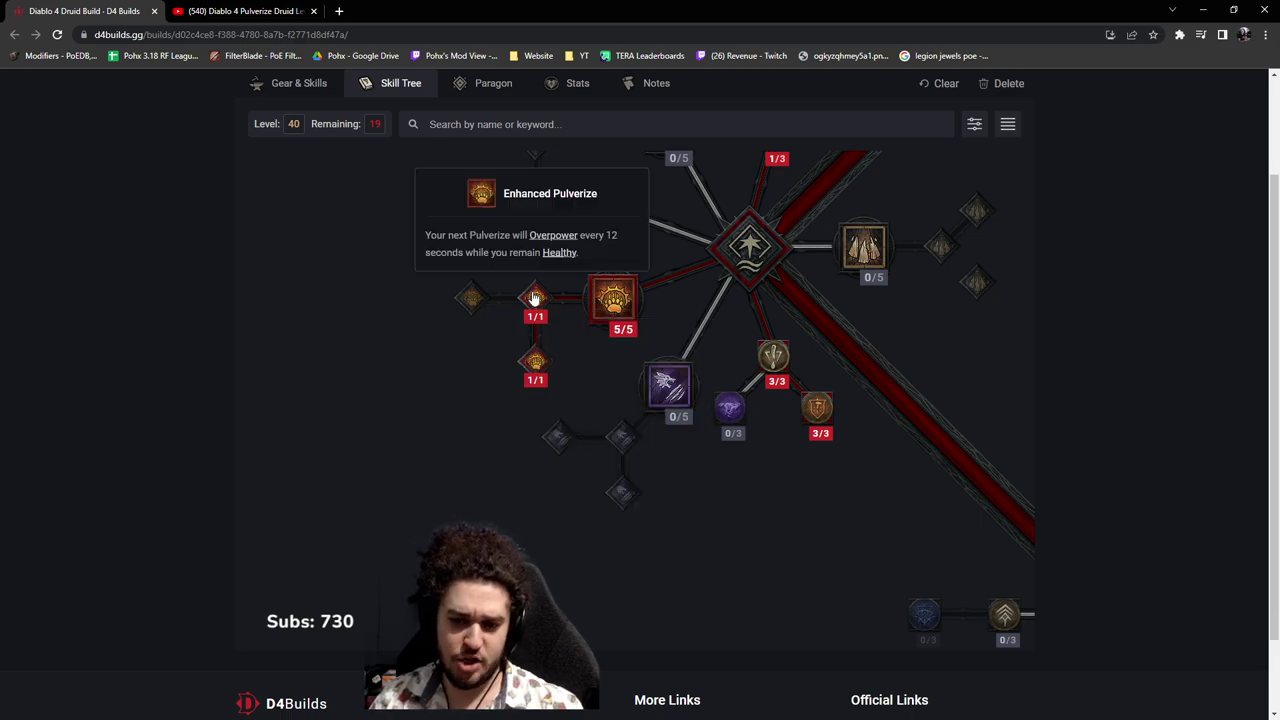
pyautogui.moveTo(737, 534); pyautogui.dragTo(552, 543)
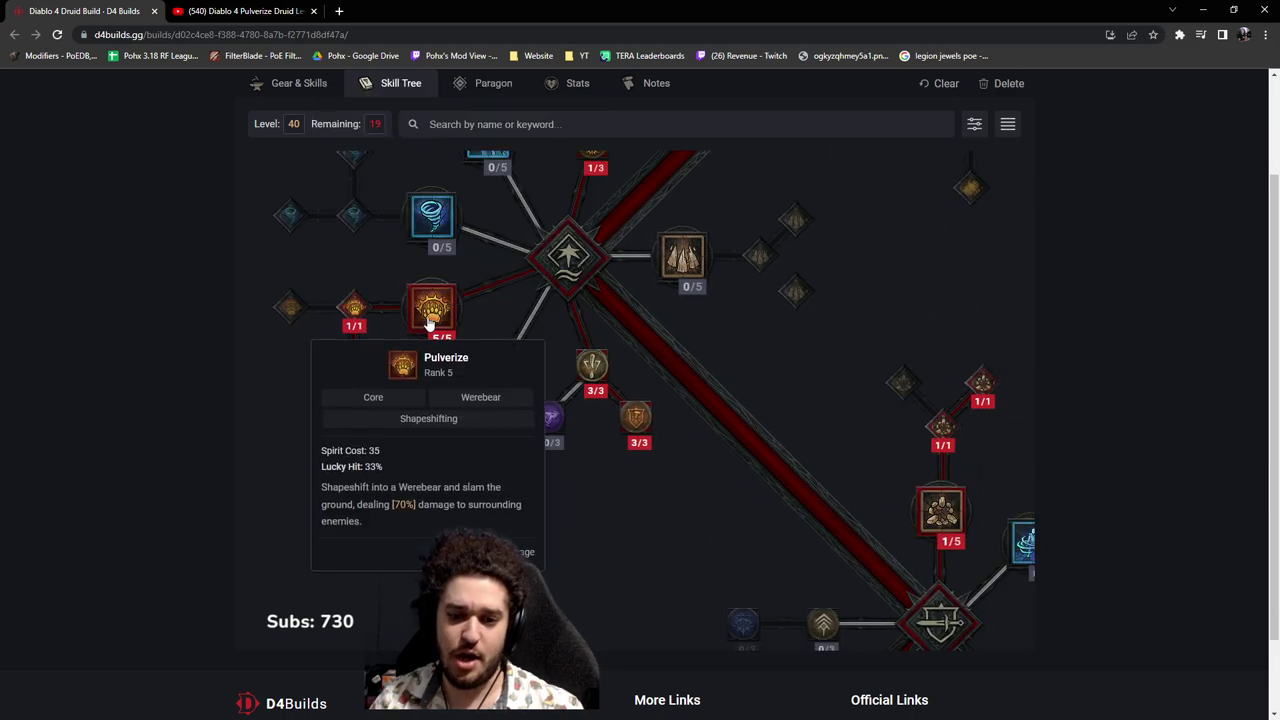
# Step: Read the Enhanced Pulverize description and look over the allocated upgrade branching from it
pyautogui.moveTo(371, 307); pyautogui.dragTo(460, 308)
pyautogui.moveTo(440, 308)
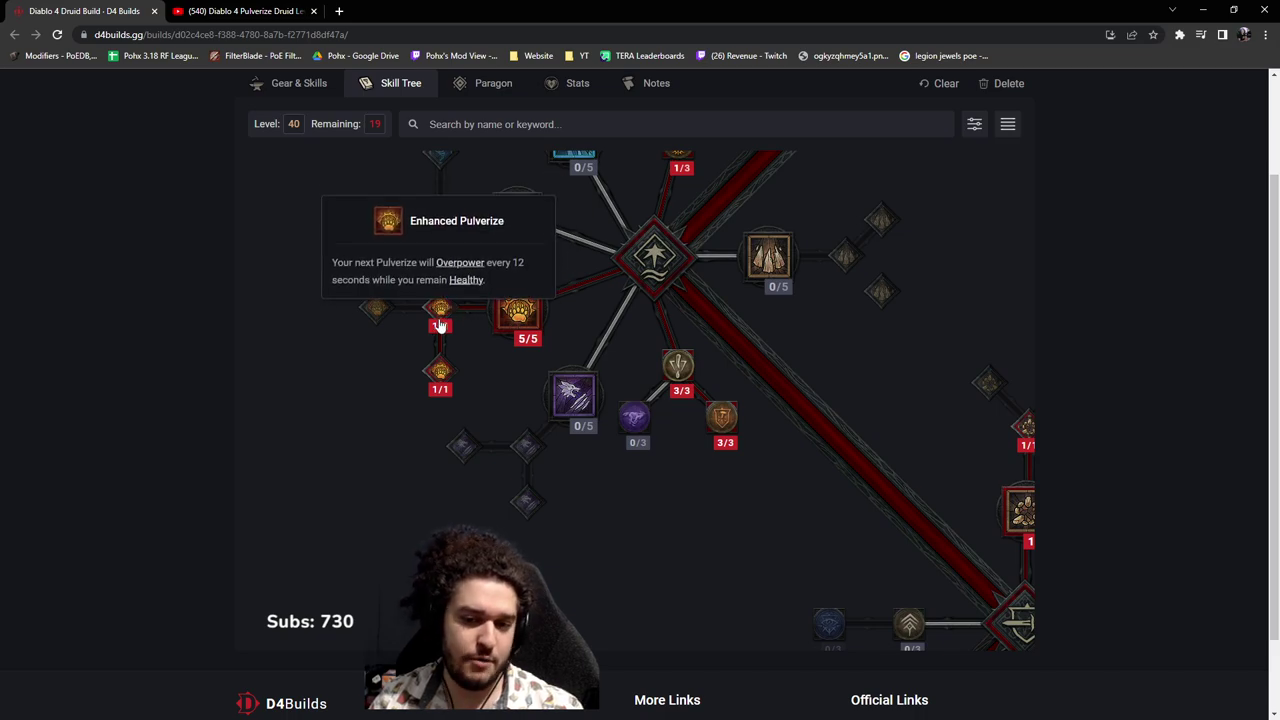
pyautogui.moveTo(771, 537); pyautogui.dragTo(681, 507)
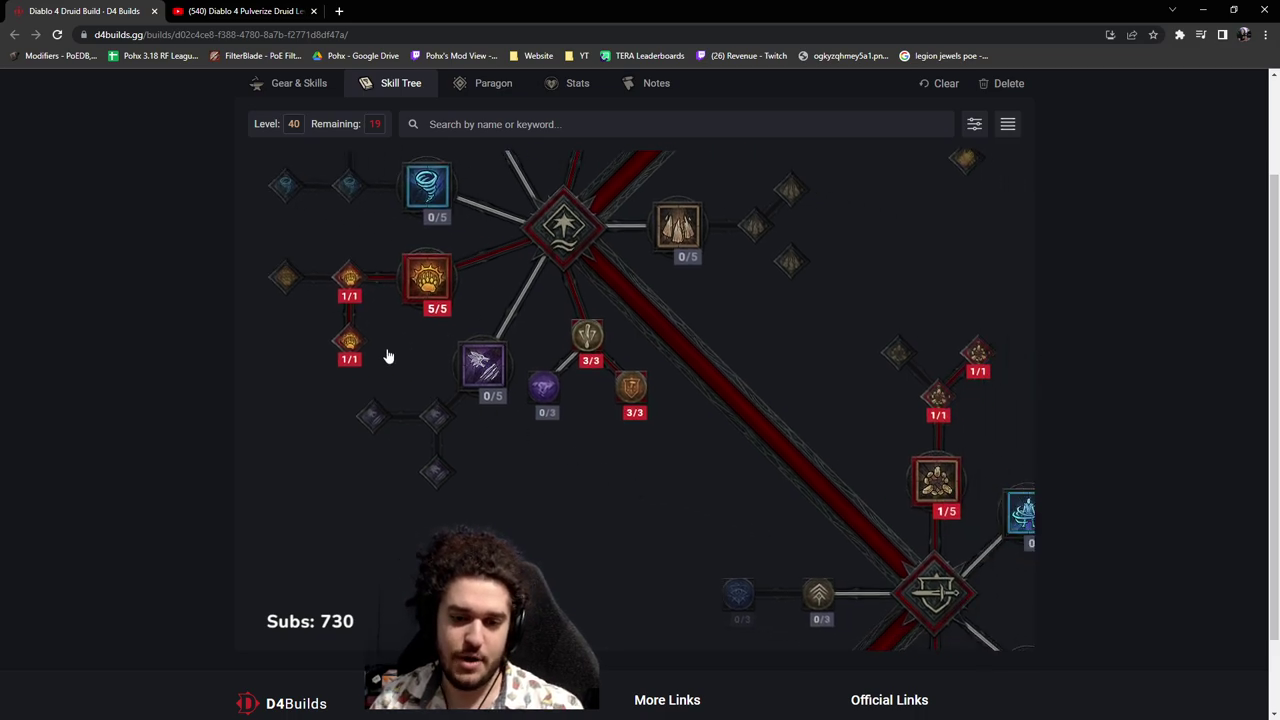
pyautogui.moveTo(357, 289)
# Step: Examine the defensive skills cluster, reading the Earthen Bulwark and Preserving Earthen Bulwark descriptions
pyautogui.scroll(-5, 362, 288)
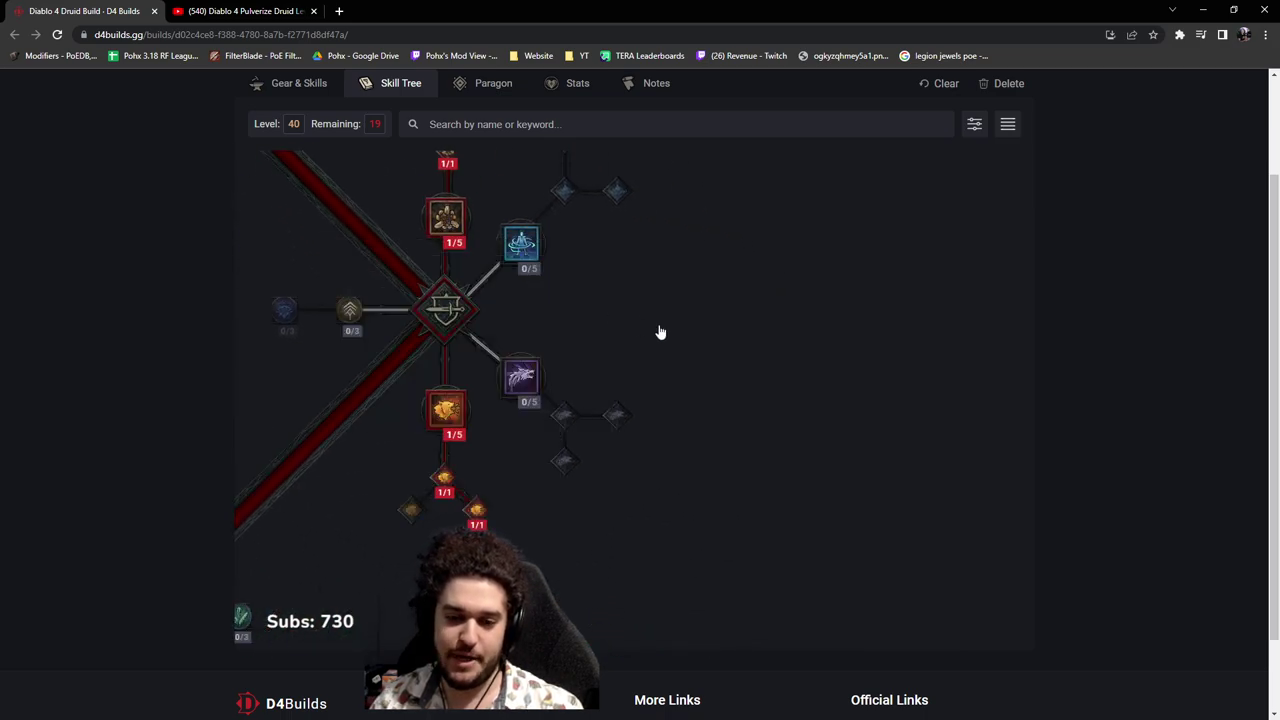
pyautogui.hscroll(-3, 655, 300)
pyautogui.moveTo(648, 240)
pyautogui.moveTo(640, 430)
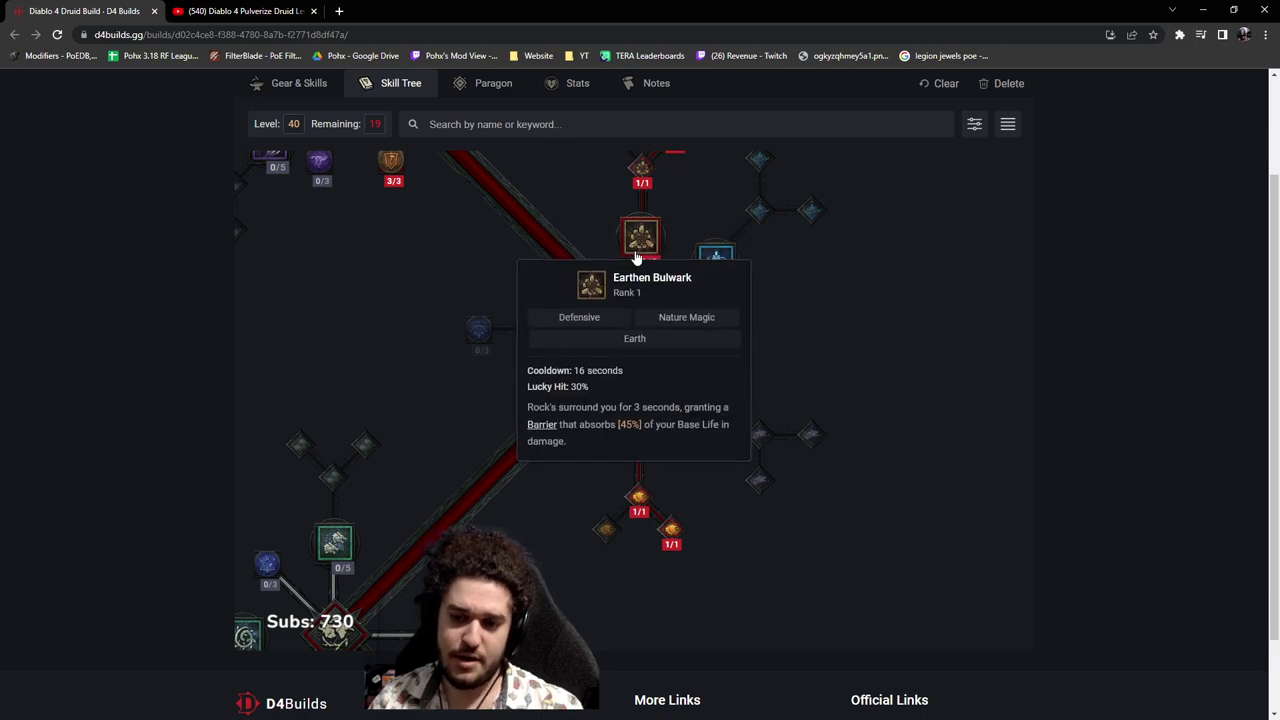
pyautogui.scroll(1, 790, 440)
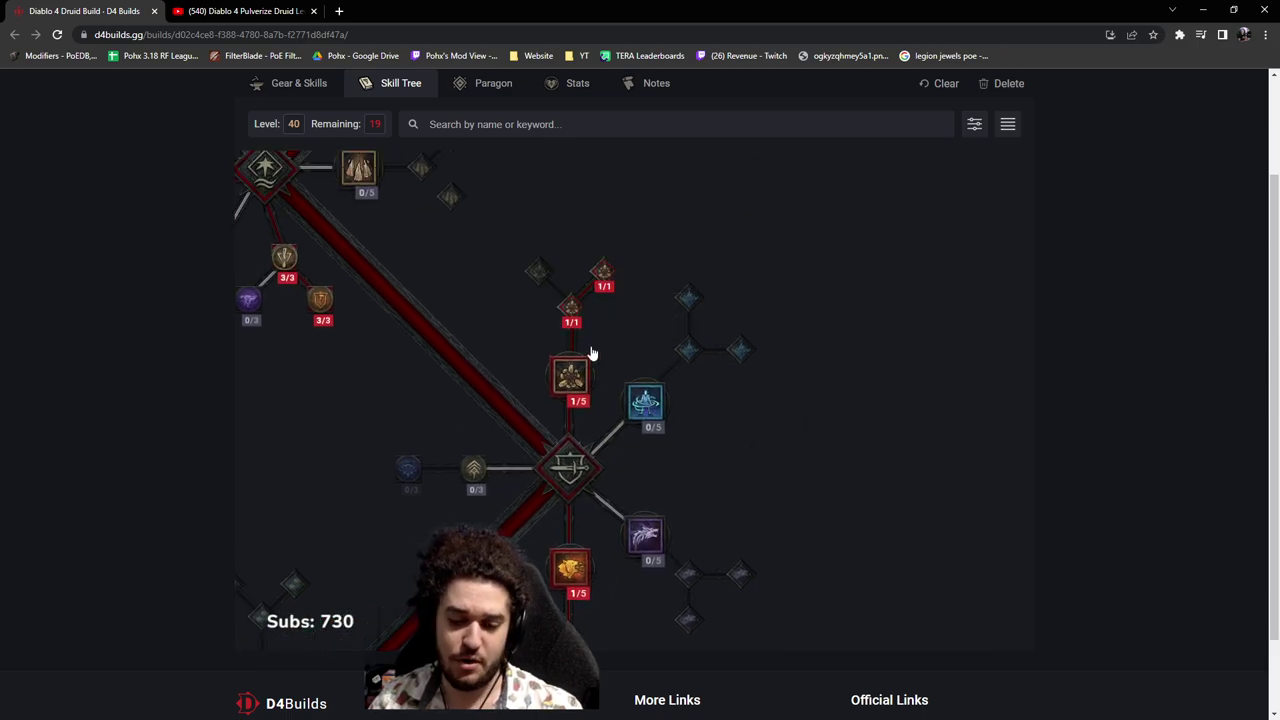
pyautogui.scroll(-1, 591, 351)
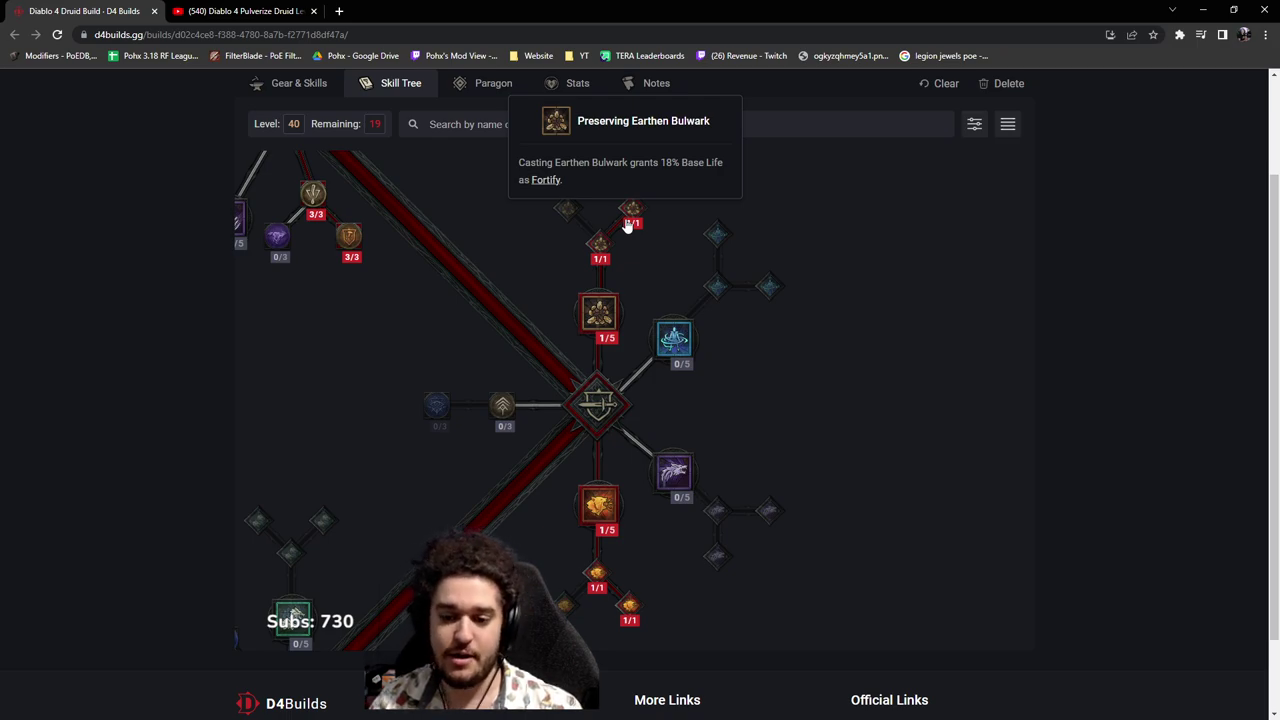
pyautogui.scroll(-1, 627, 226)
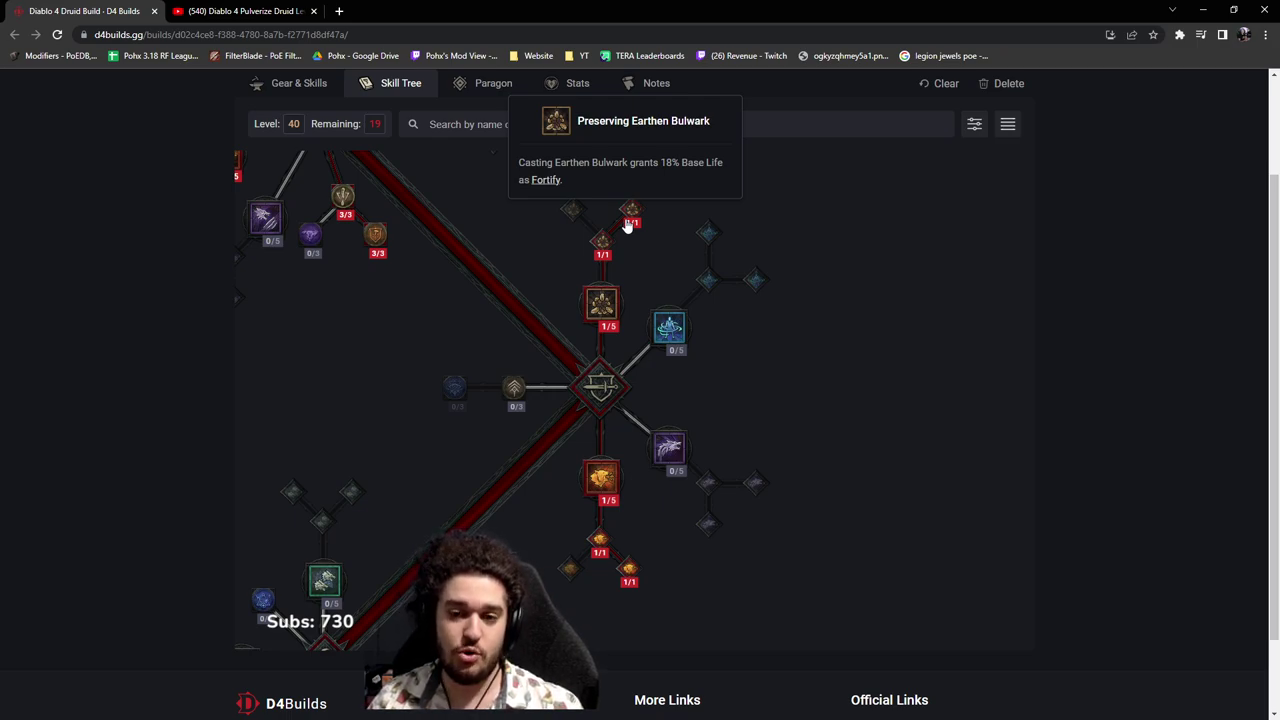
# Step: Find Trample in the wrath skills cluster and read its description
pyautogui.moveTo(731, 323); pyautogui.dragTo(782, 303)
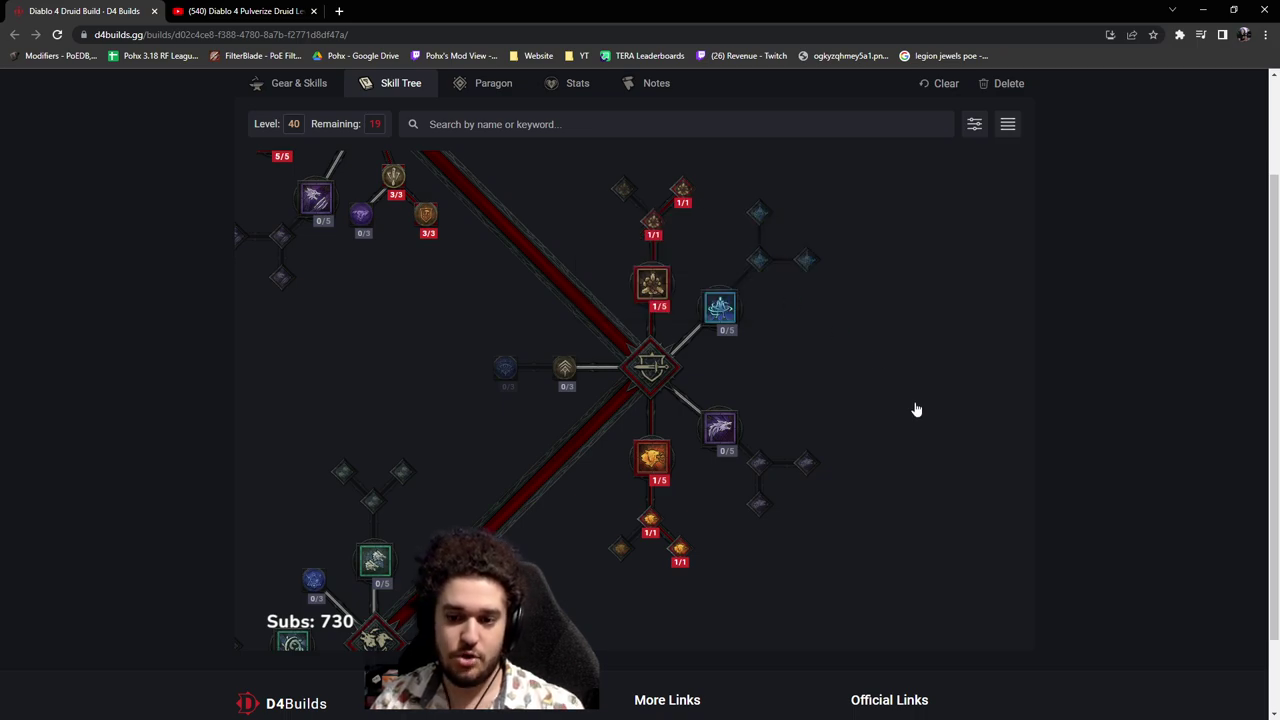
pyautogui.moveTo(880, 420); pyautogui.dragTo(943, 274)
pyautogui.moveTo(609, 474); pyautogui.dragTo(737, 277)
pyautogui.moveTo(802, 304); pyautogui.dragTo(757, 186)
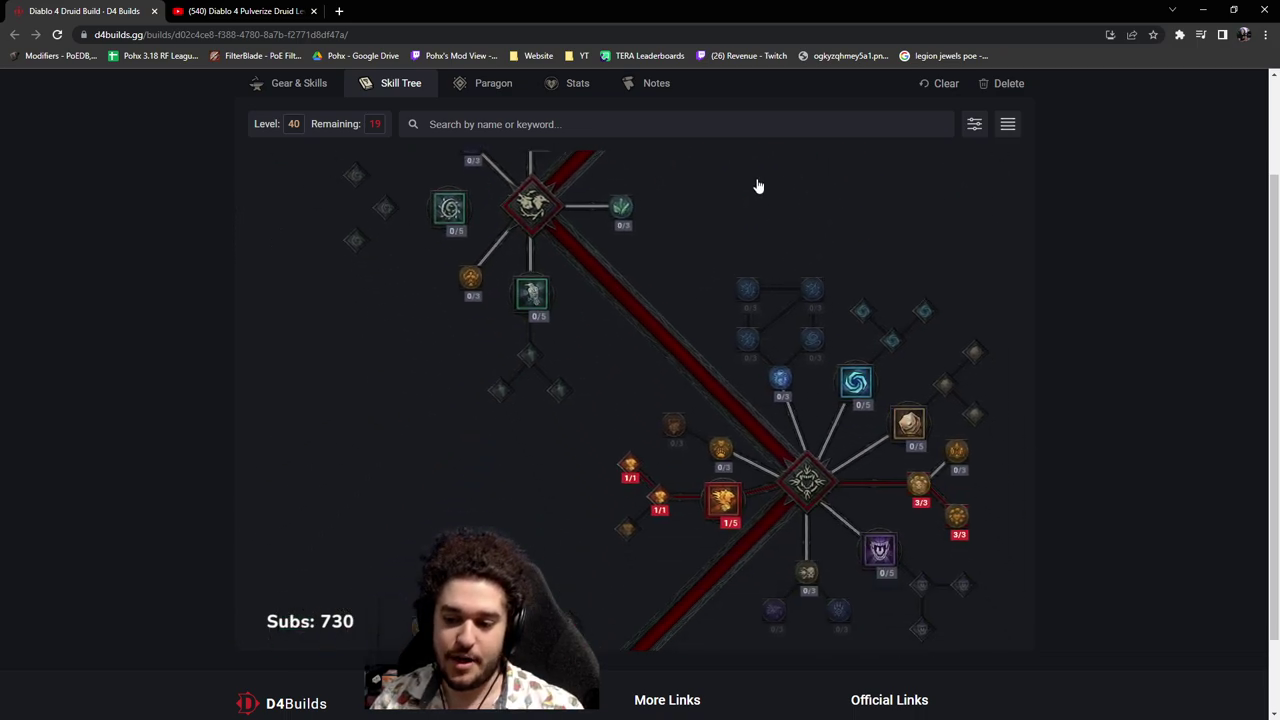
pyautogui.moveTo(678, 346); pyautogui.dragTo(498, 204)
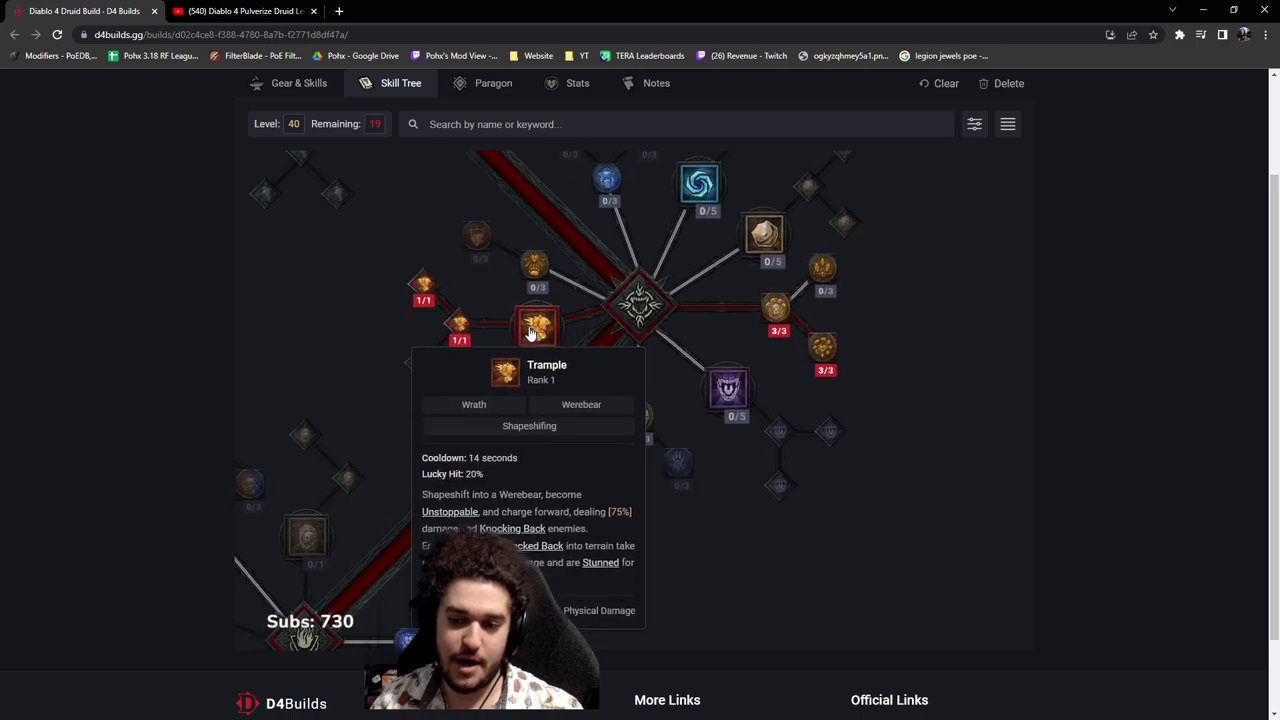
pyautogui.scroll(1, 530, 333)
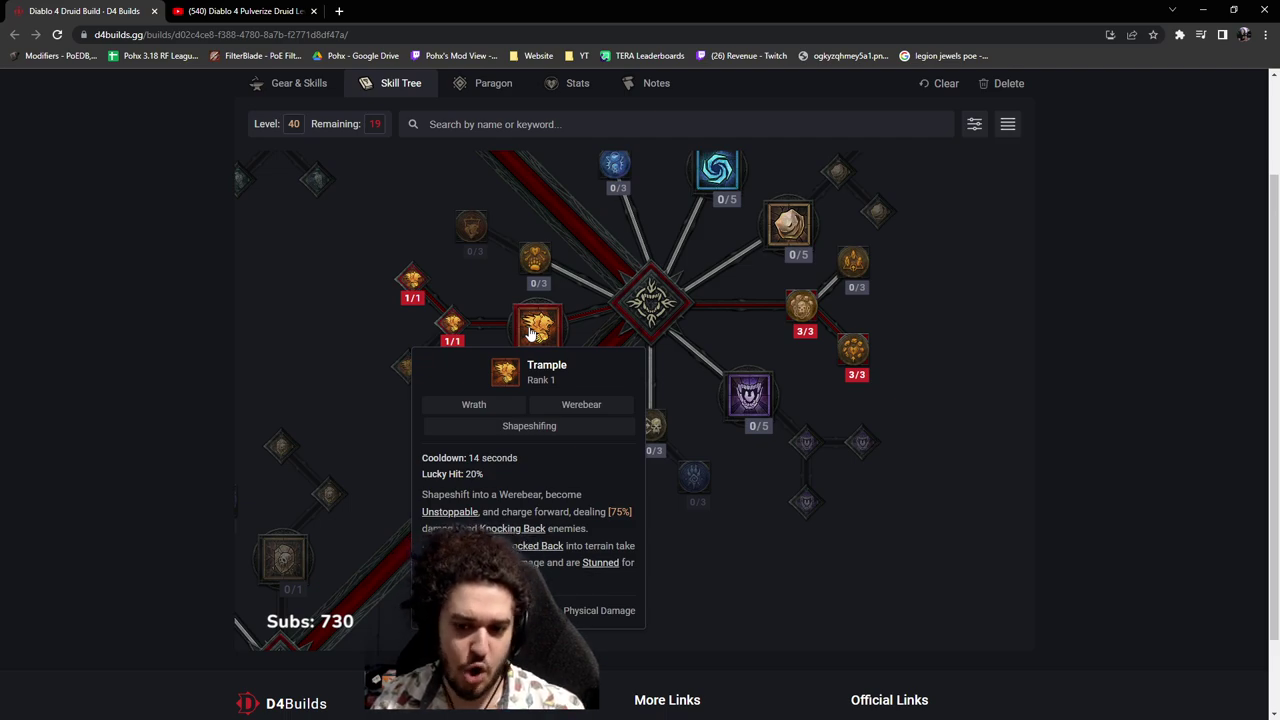
# Step: Read the Grizzly Rage ultimate and Ursine Strength key passive descriptions at the end of the skill tree
pyautogui.moveTo(530, 333); pyautogui.dragTo(609, 223)
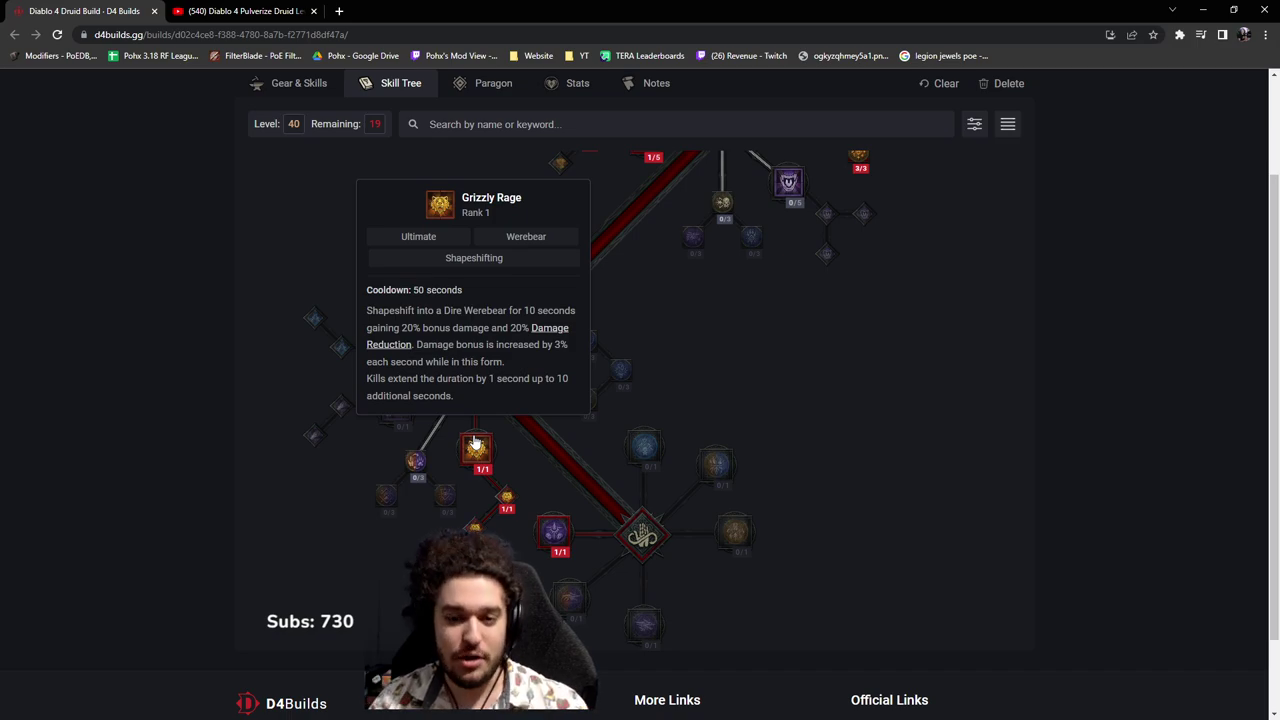
pyautogui.moveTo(567, 548)
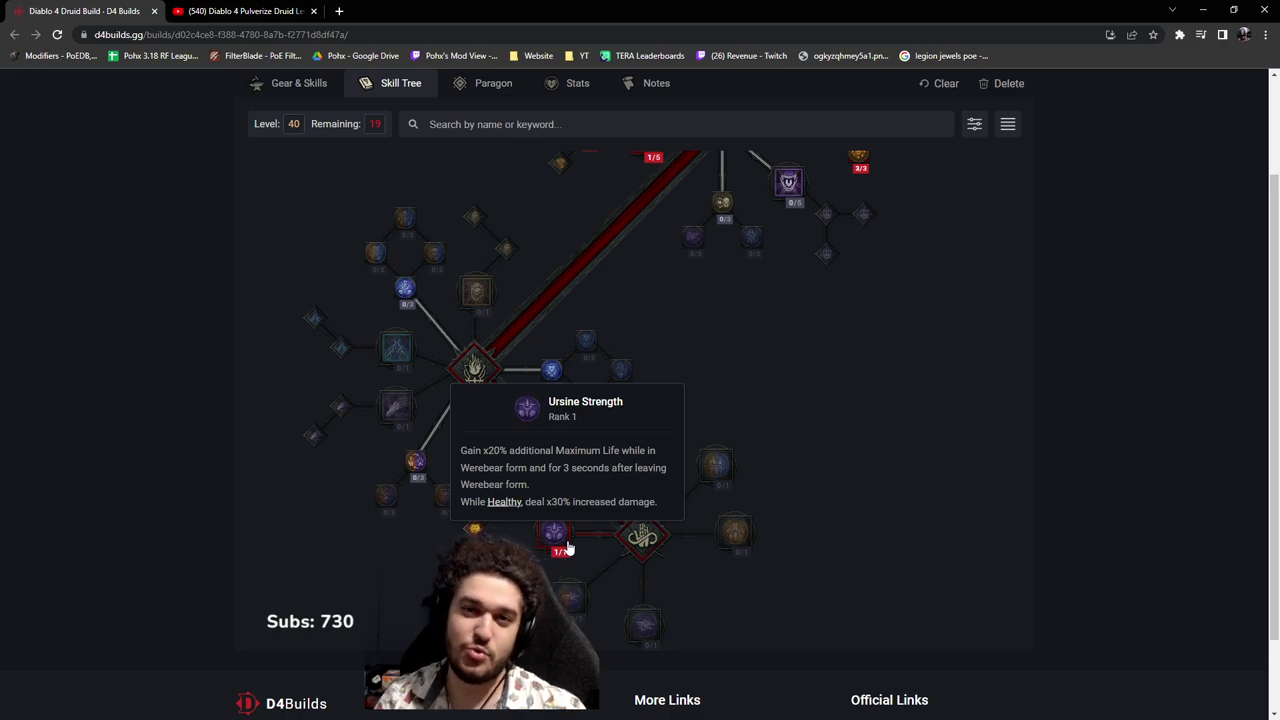
pyautogui.scroll(2, 1083, 306)
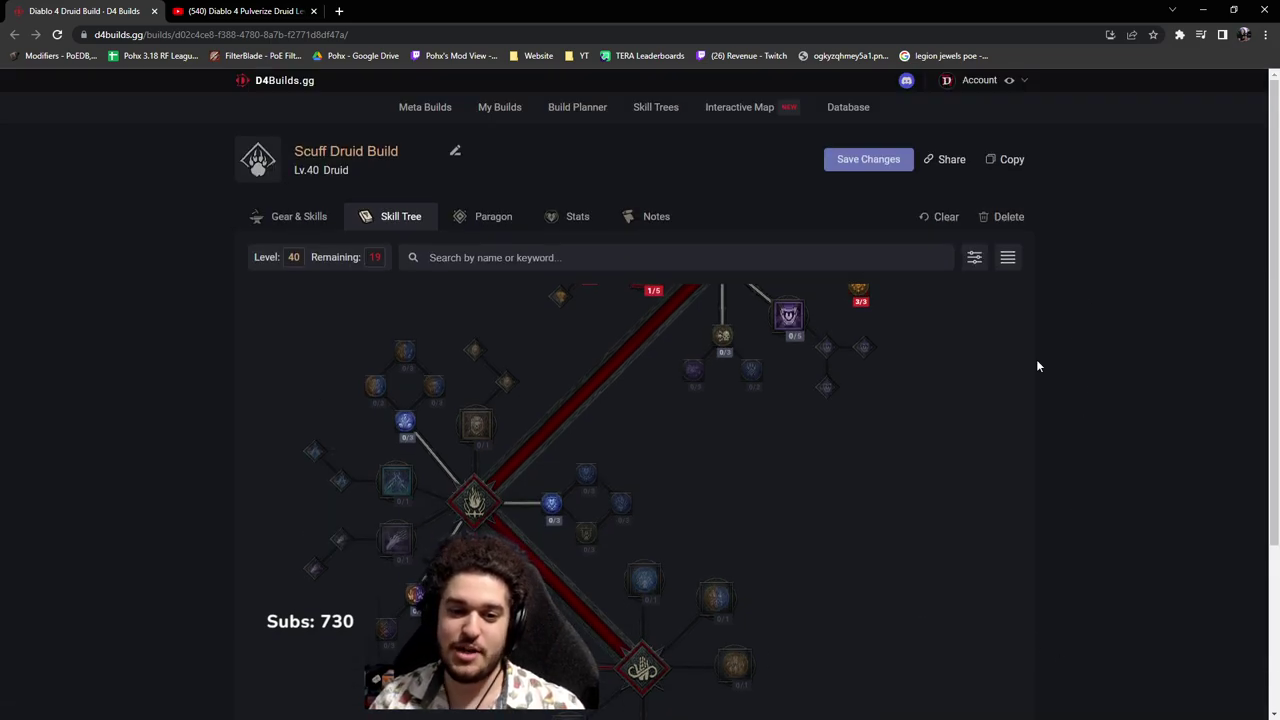